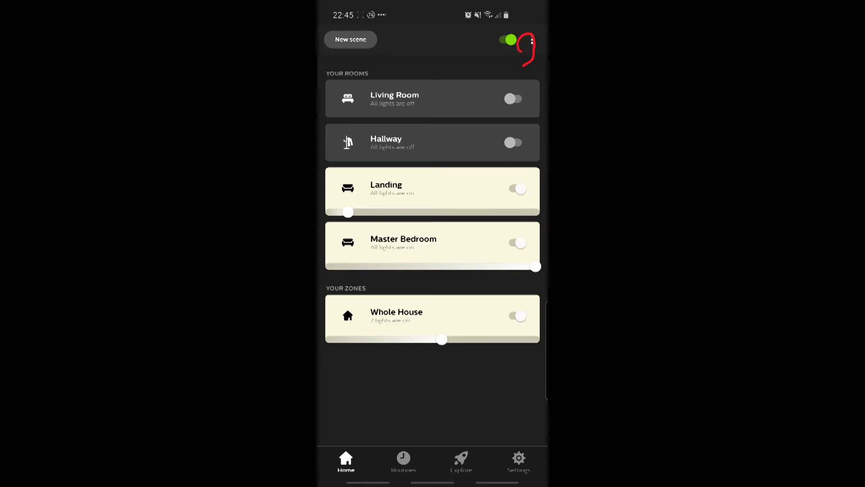
# - Open the Whole House zone from rooms and zones, then leave it unchanged
pyautogui.click(531, 40)
pyautogui.click(483, 65)
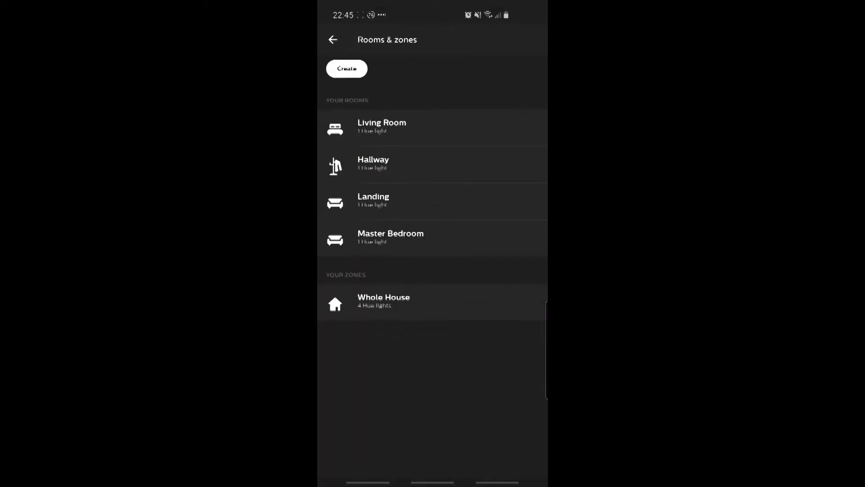
pyautogui.click(383, 301)
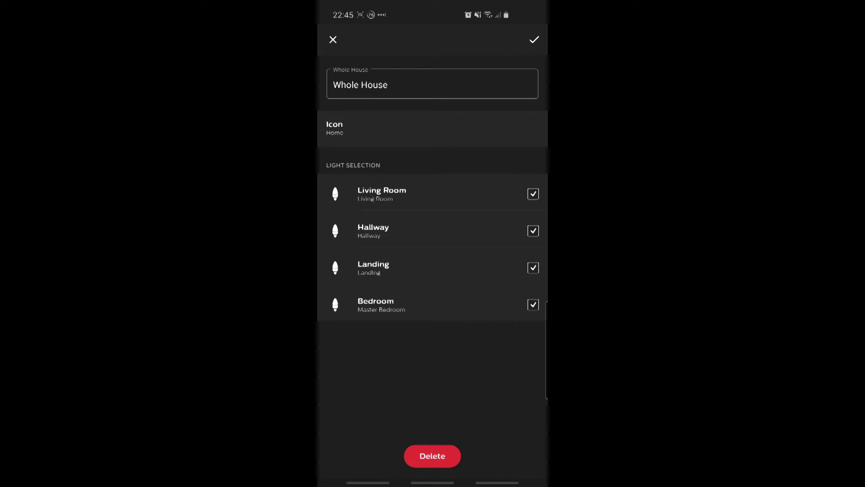
pyautogui.click(333, 39)
pyautogui.click(333, 40)
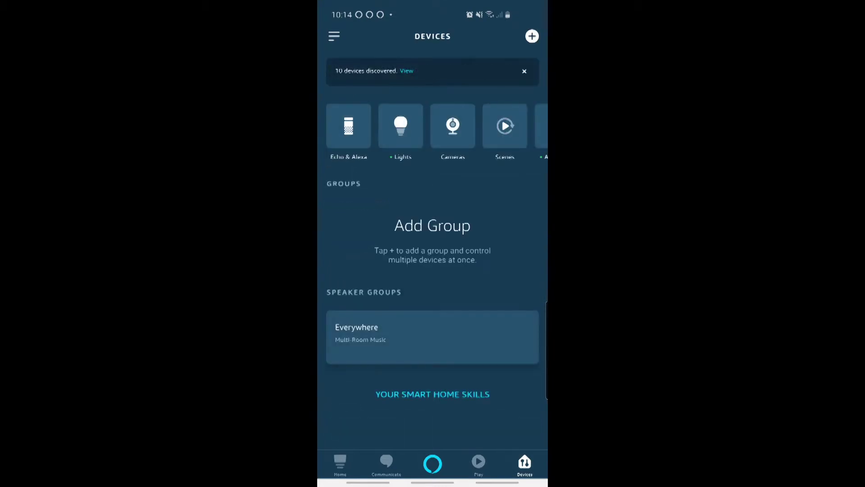
pyautogui.hscroll(3, 433, 129)
pyautogui.hscroll(-3, 433, 128)
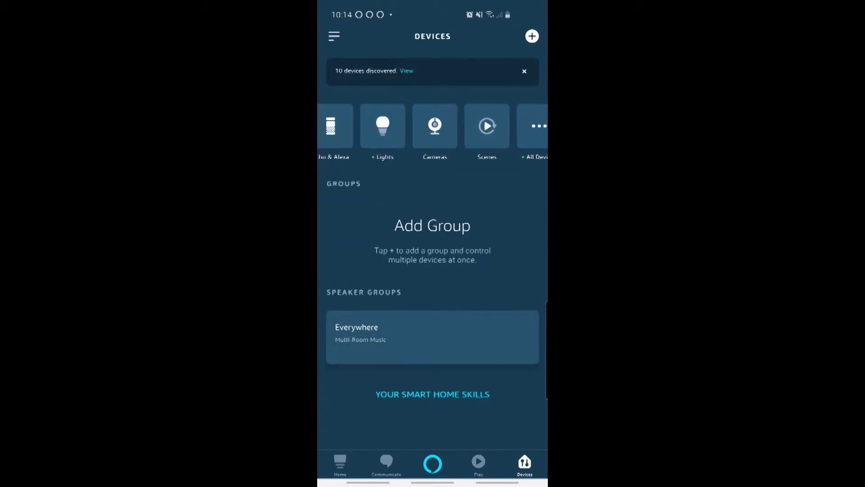
# - Browse the Alexa scenes list and the lights list from the devices page
pyautogui.click(503, 125)
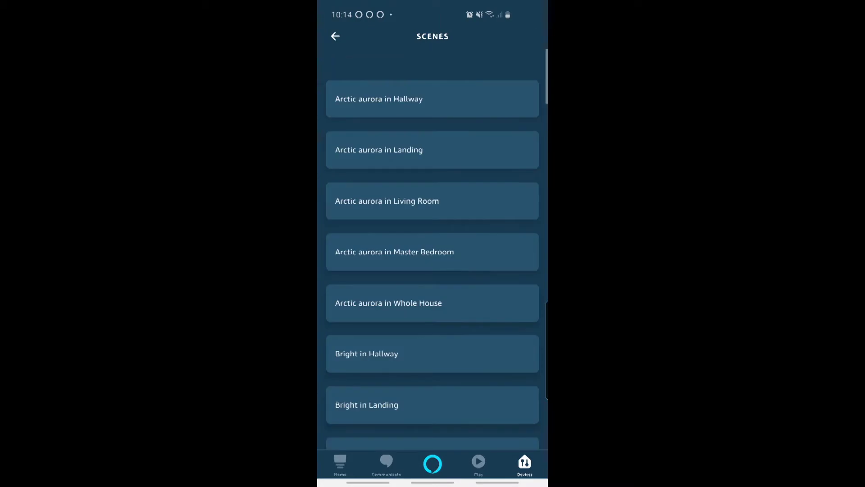
pyautogui.scroll(-5, 433, 271)
pyautogui.scroll(-5, 433, 271)
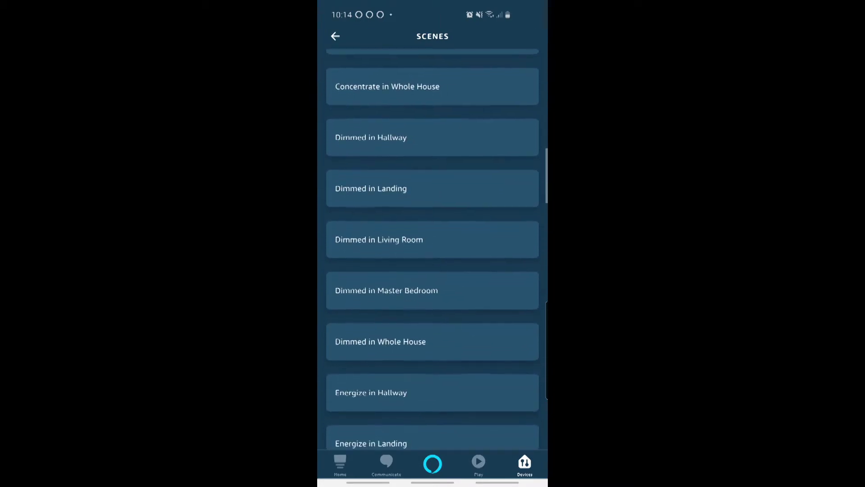
pyautogui.scroll(5, 432, 271)
pyautogui.scroll(5, 433, 271)
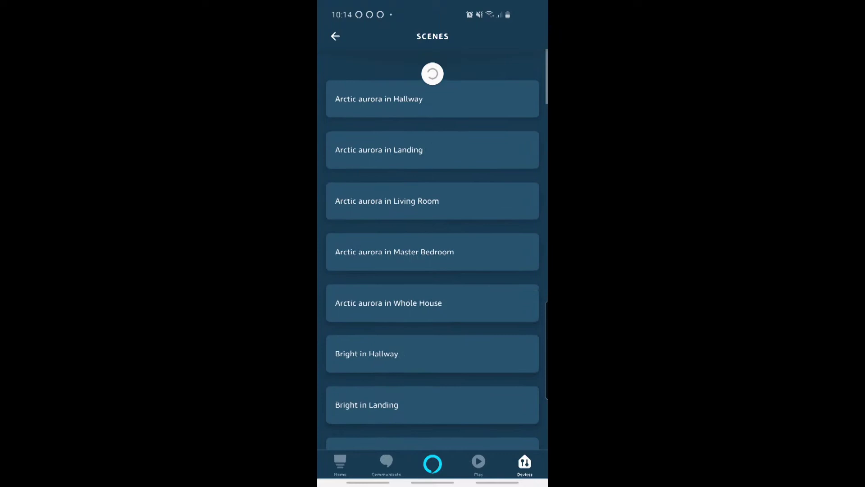
pyautogui.click(336, 36)
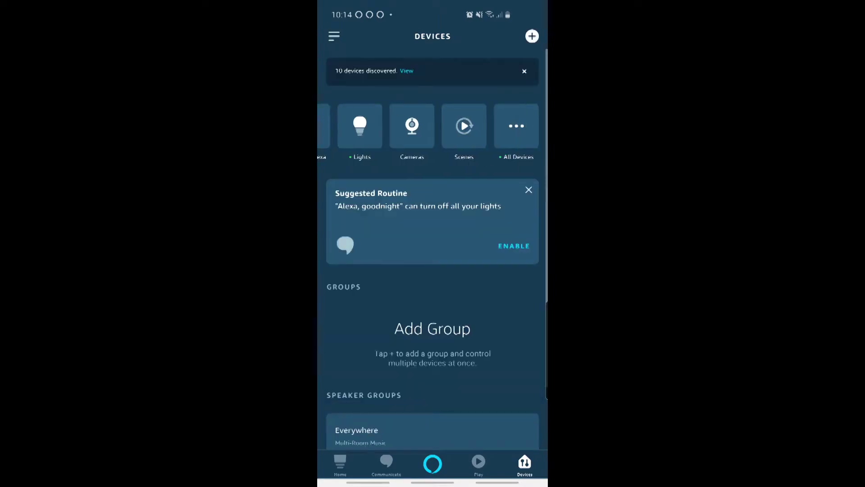
pyautogui.hscroll(-3, 433, 129)
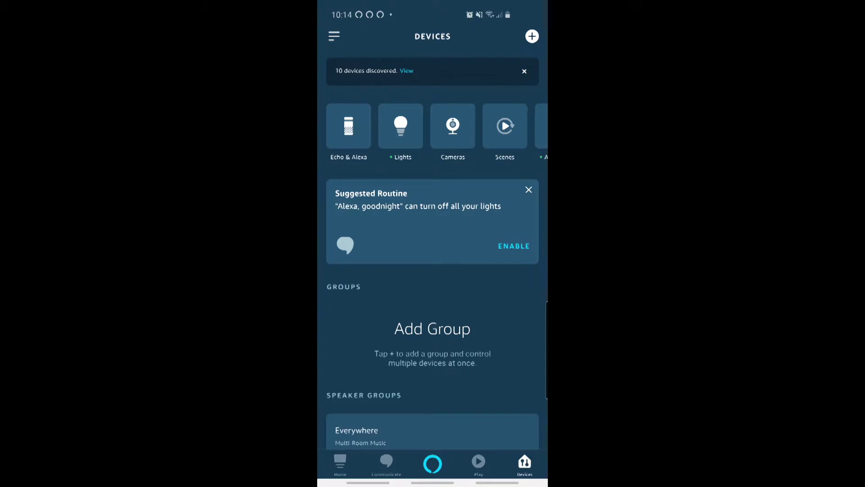
pyautogui.click(401, 129)
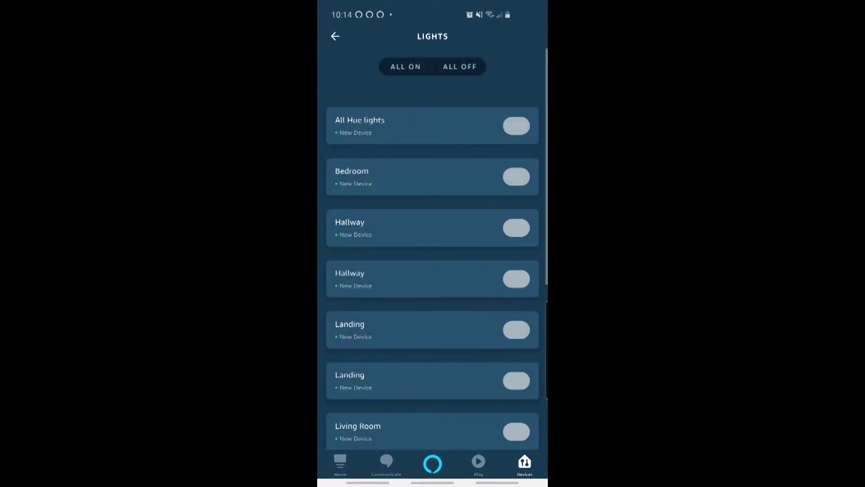
pyautogui.scroll(-5, 433, 270)
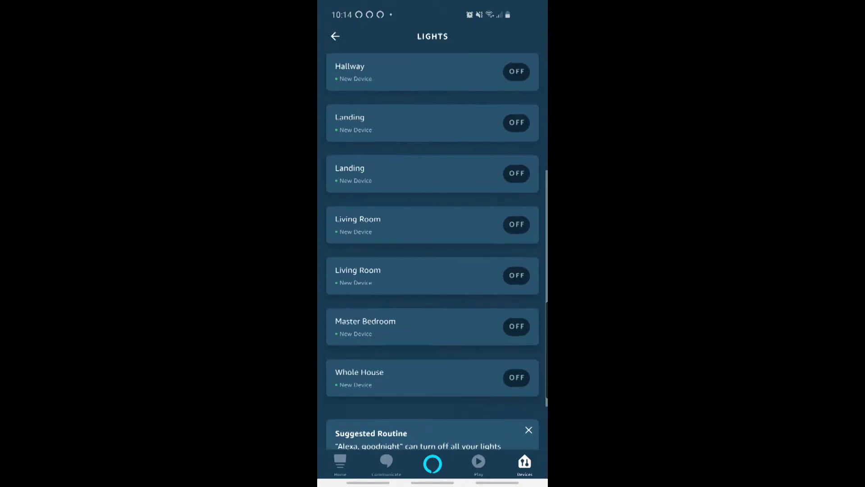
pyautogui.scroll(5, 433, 204)
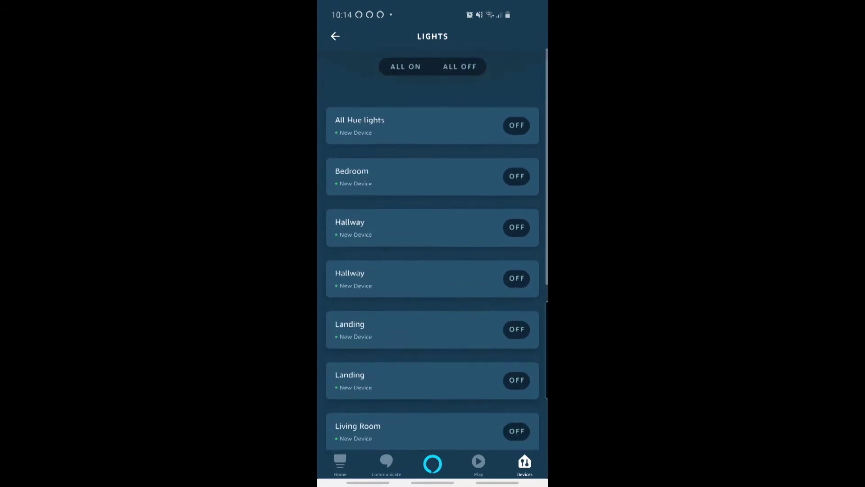
pyautogui.click(336, 36)
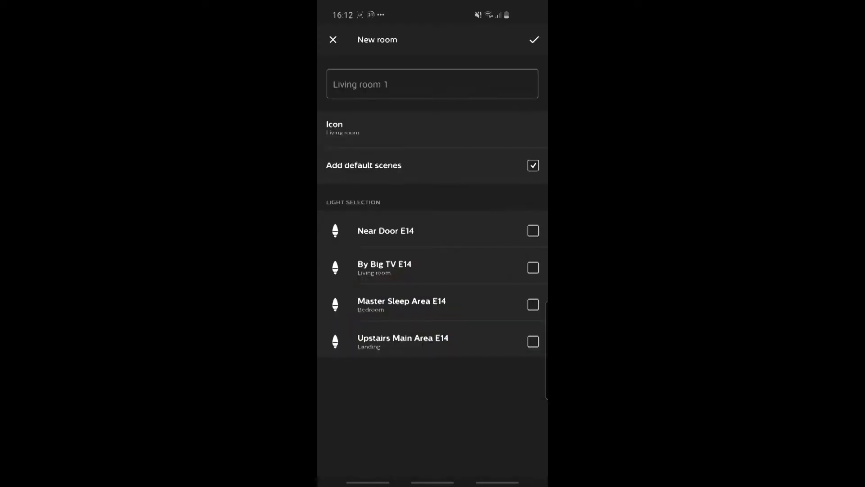
# - Name the new room Hallway, add the Near Door E14 light, and give it a hallway icon
pyautogui.click(432, 84)
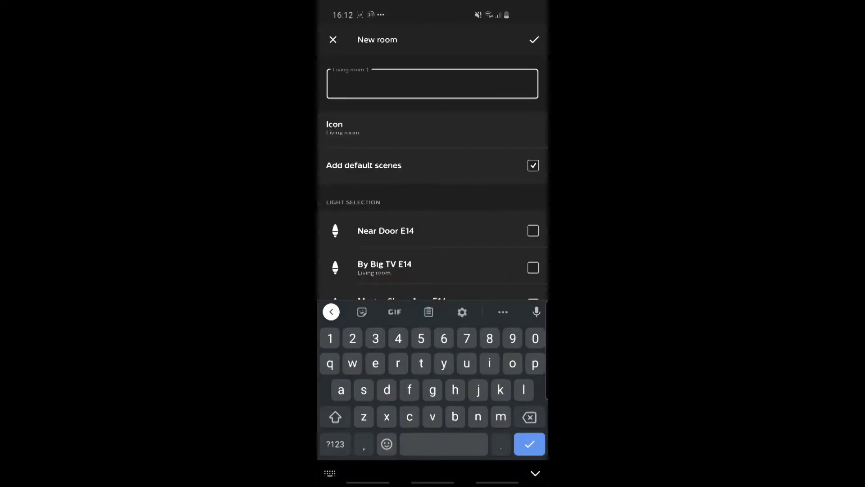
pyautogui.write('Hallway')
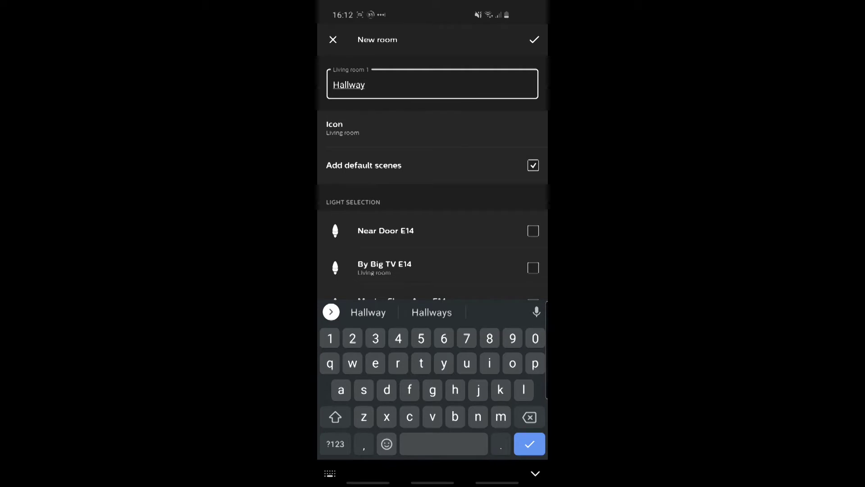
pyautogui.scroll(-2, 432, 202)
pyautogui.click(533, 172)
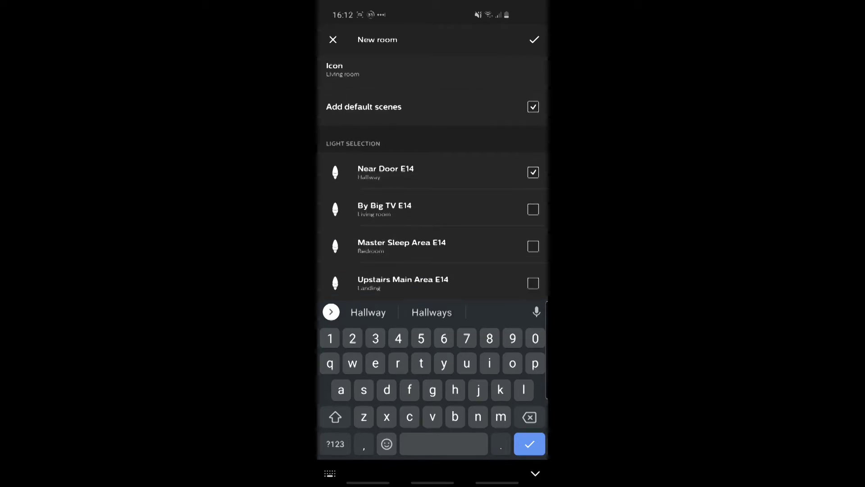
pyautogui.click(433, 70)
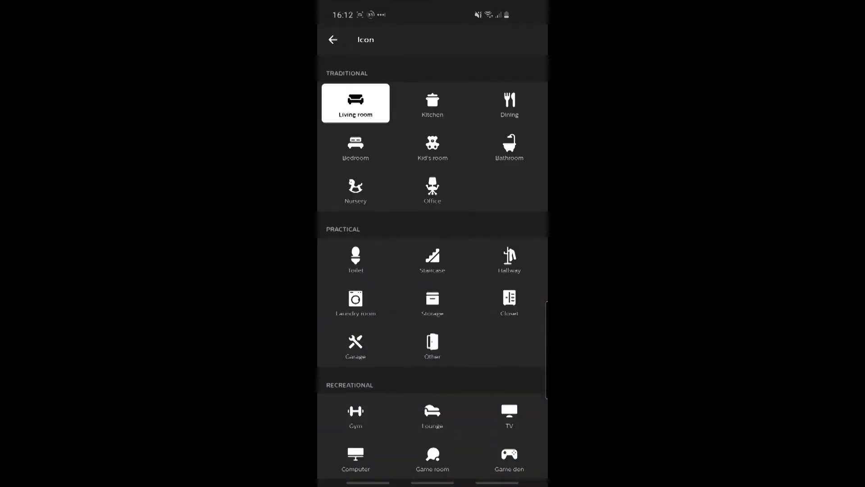
pyautogui.click(509, 260)
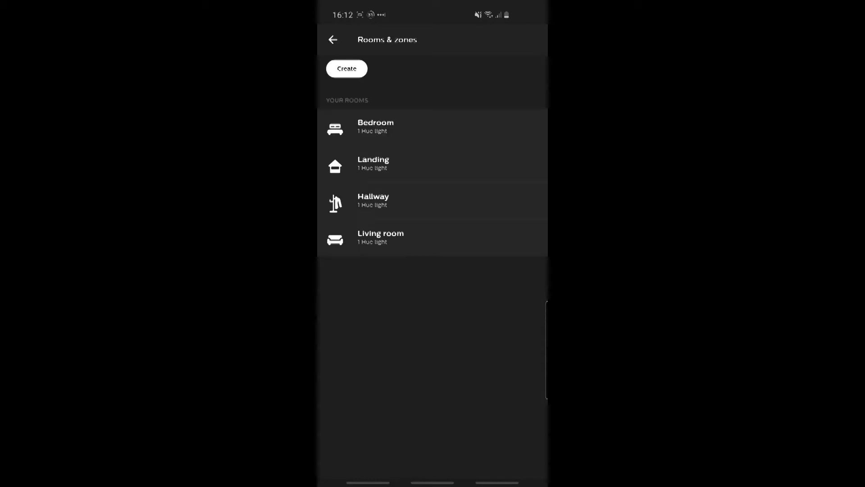
pyautogui.click(333, 40)
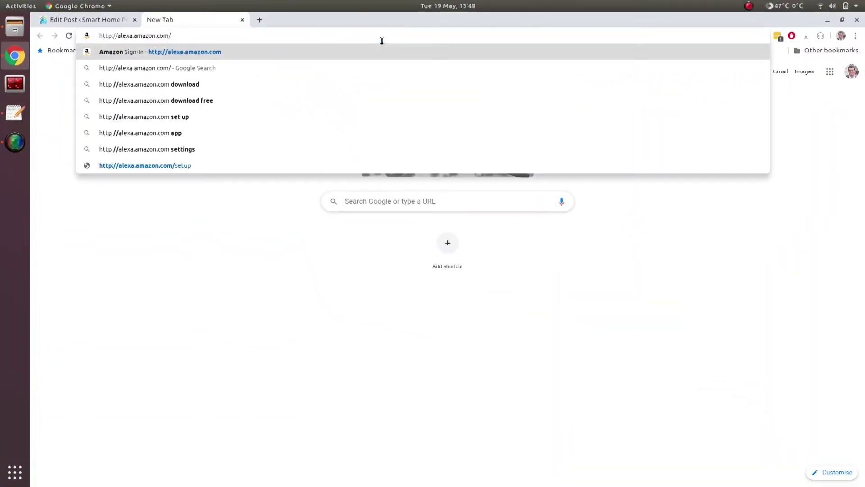
# - Load alexa.amazon.co.uk and show the Smart Home devices list
pyautogui.press('Return')
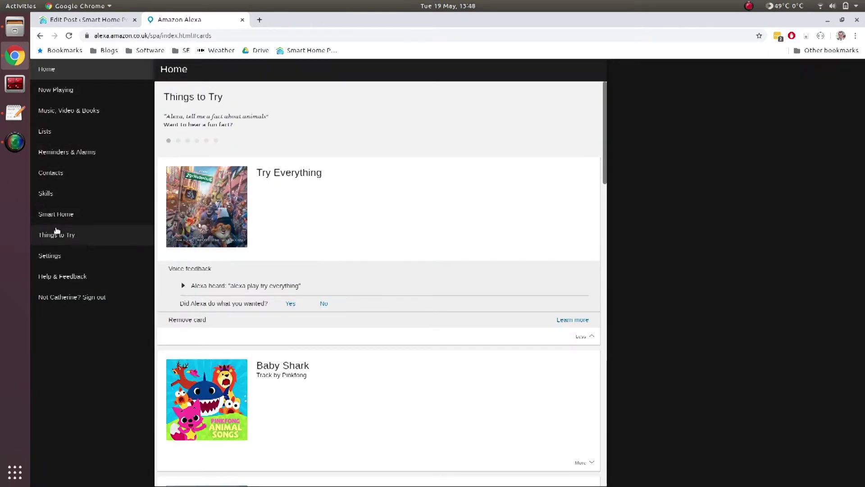
pyautogui.click(56, 214)
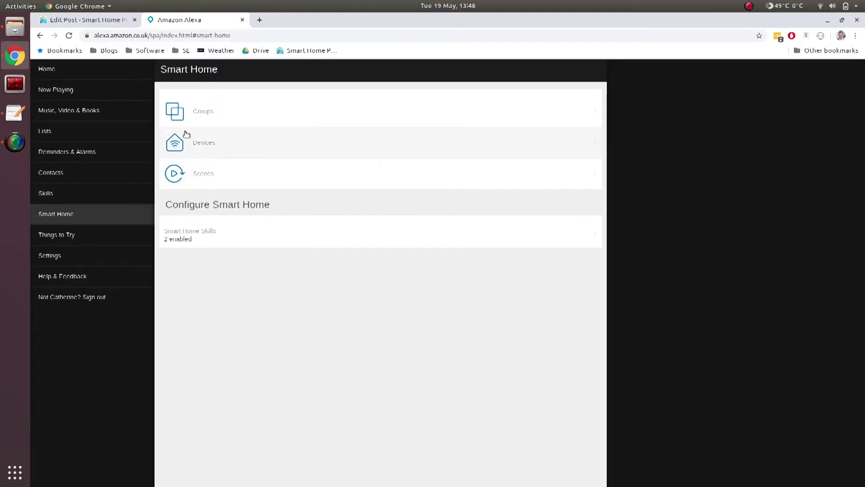
pyautogui.click(211, 145)
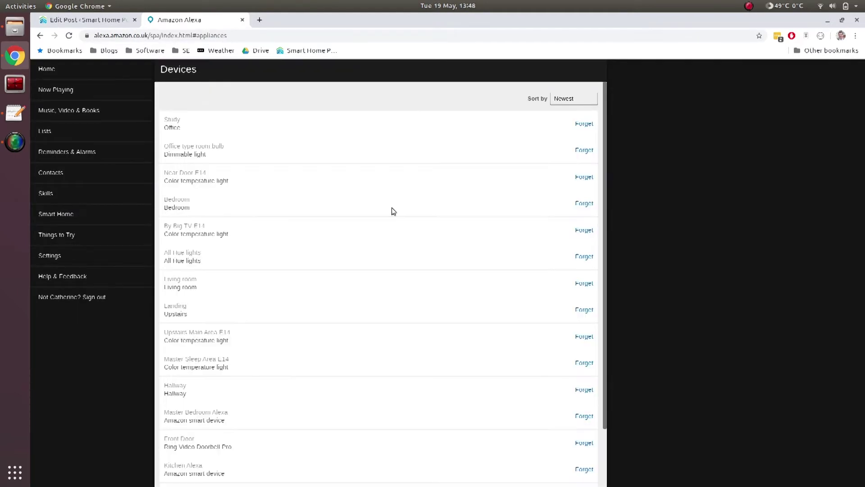
pyautogui.scroll(-3, 391, 211)
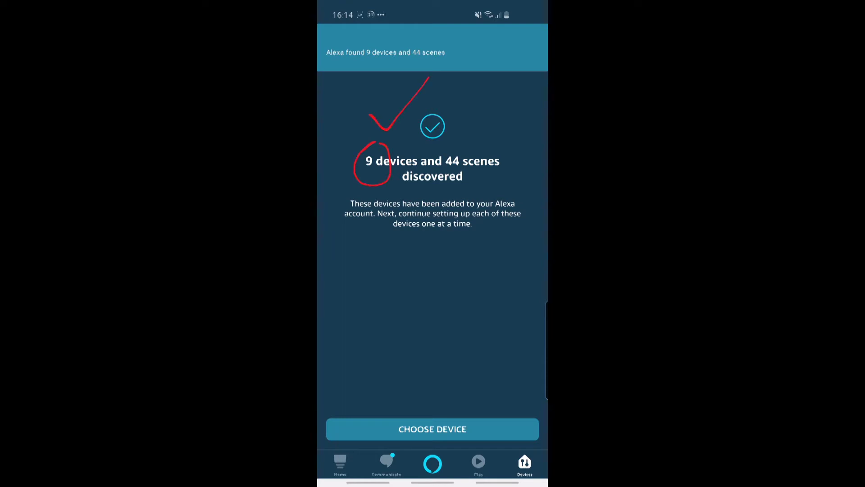
# - Set up the discovered All Hue lights device without adding it to a group
pyautogui.click(431, 429)
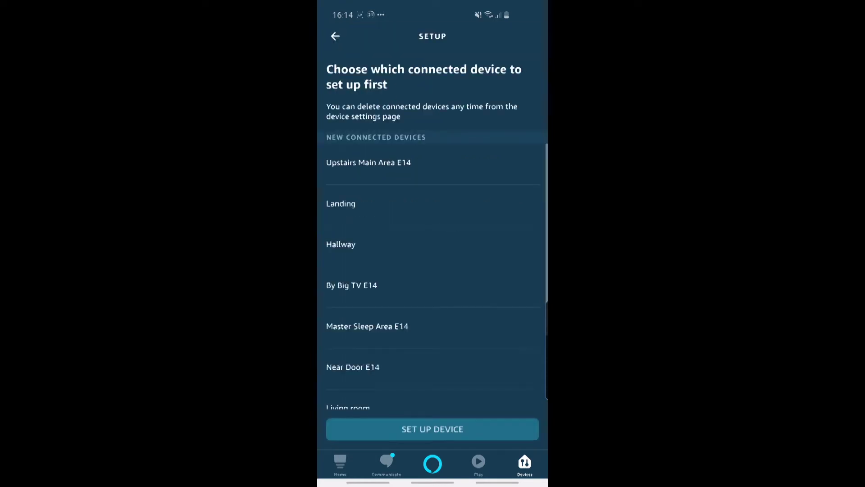
pyautogui.scroll(-3, 433, 283)
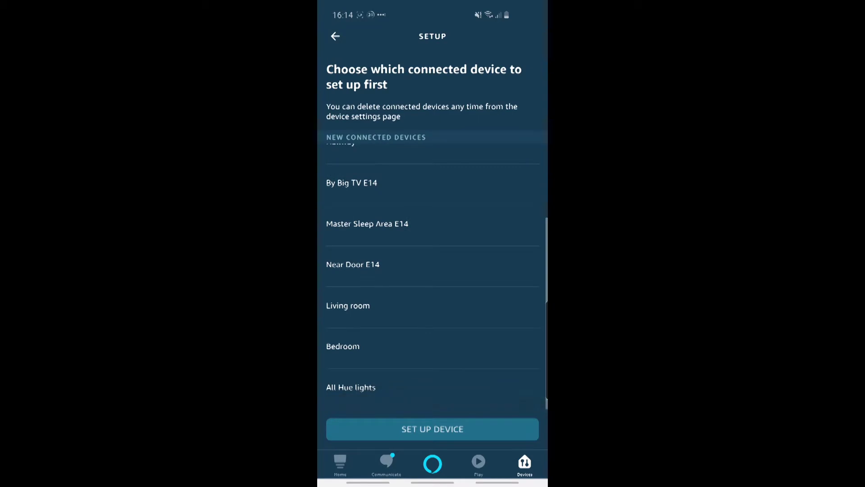
pyautogui.click(433, 387)
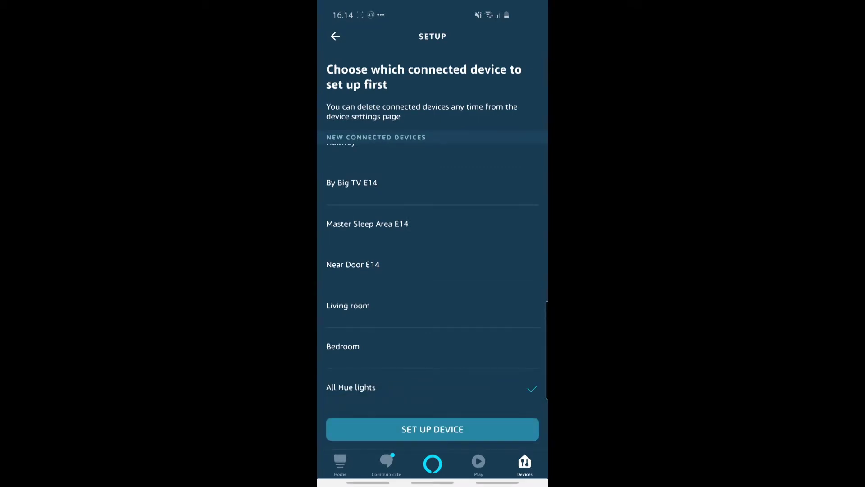
pyautogui.click(432, 429)
pyautogui.click(433, 420)
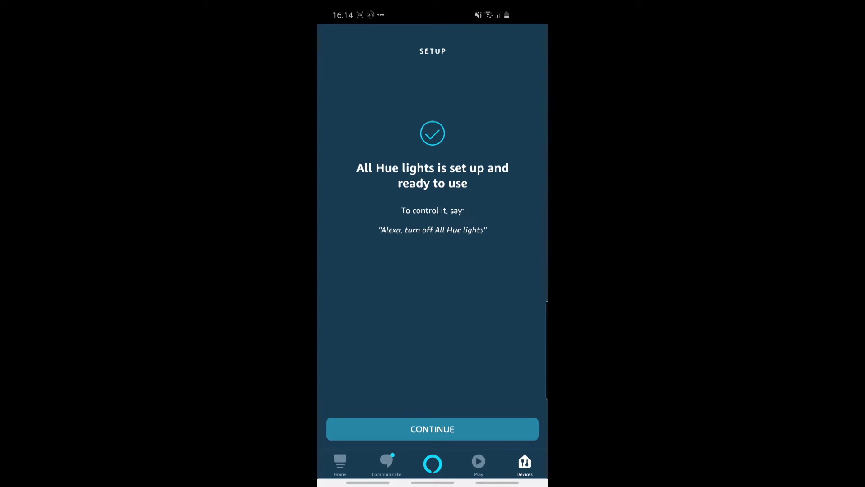
pyautogui.click(433, 429)
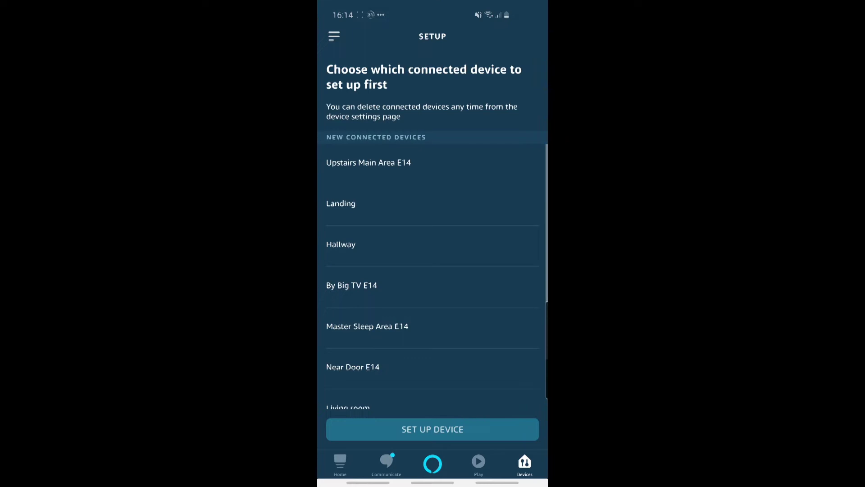
# - Review all connected devices, dismiss the suggested routine card, and show the lights list
pyautogui.click(524, 463)
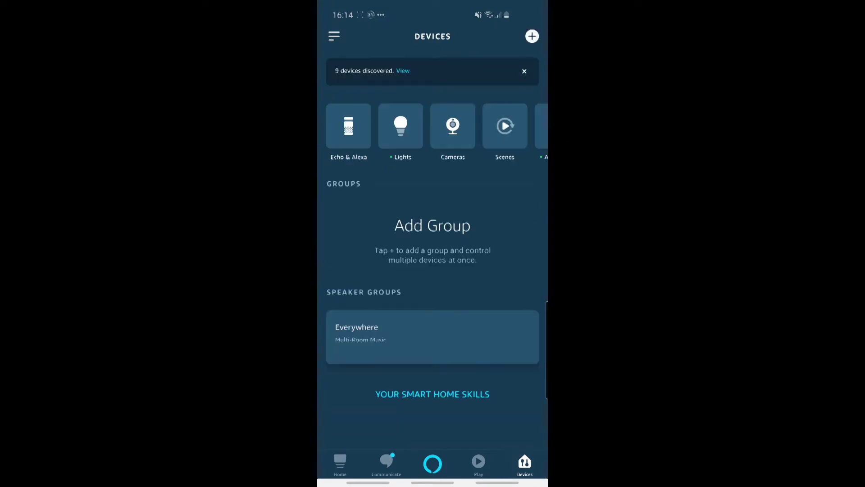
pyautogui.click(403, 71)
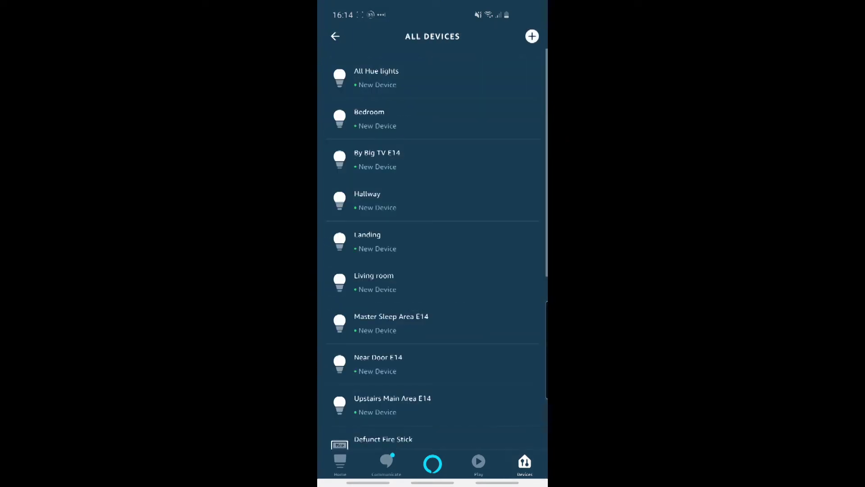
pyautogui.click(336, 36)
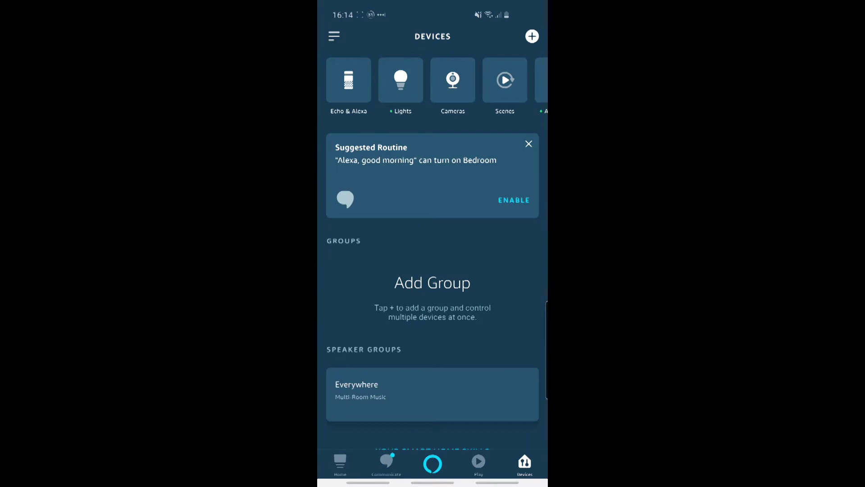
pyautogui.click(528, 144)
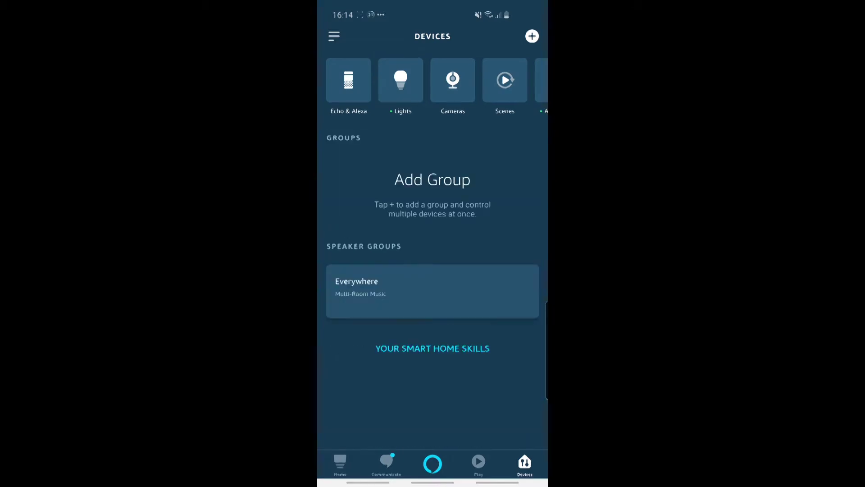
pyautogui.click(401, 80)
pyautogui.scroll(-4, 433, 270)
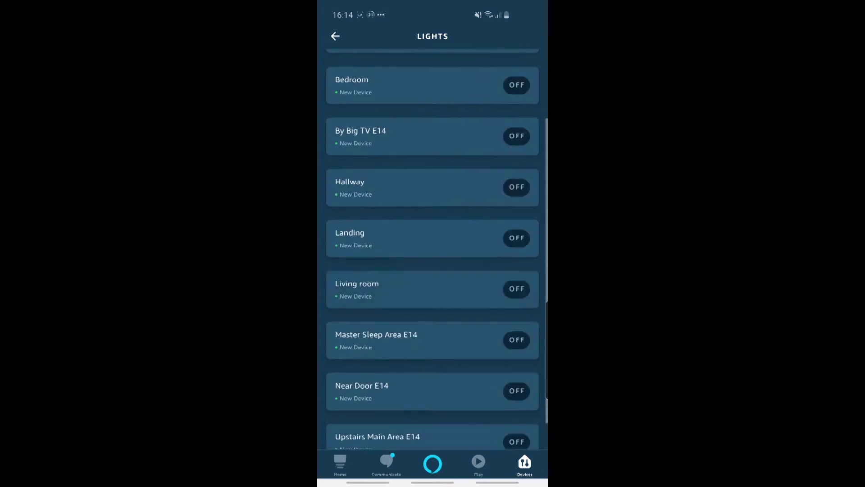
pyautogui.scroll(4, 433, 244)
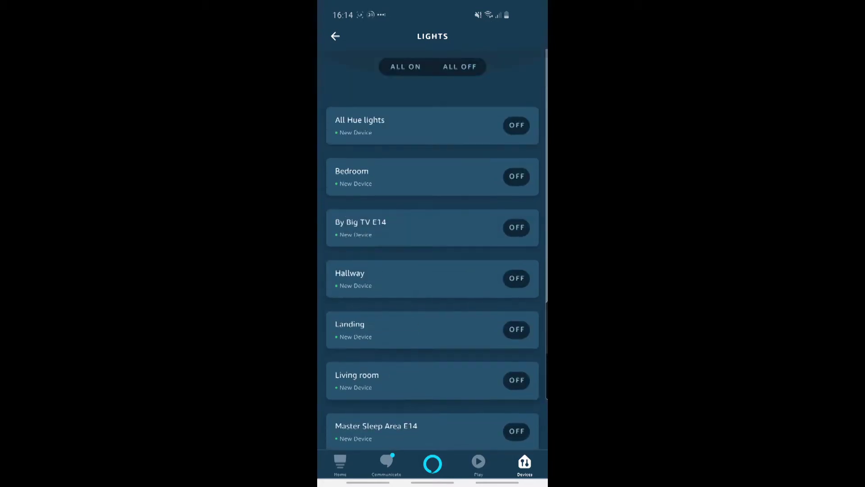
pyautogui.scroll(-4, 433, 243)
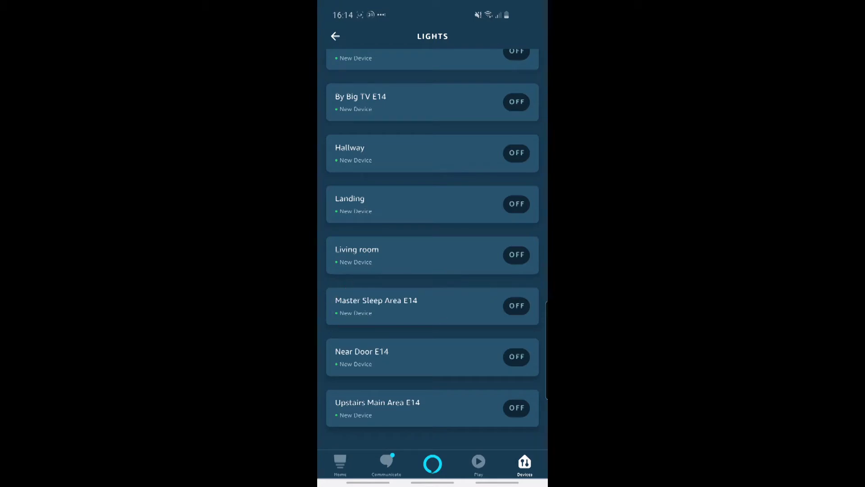
pyautogui.scroll(5, 433, 243)
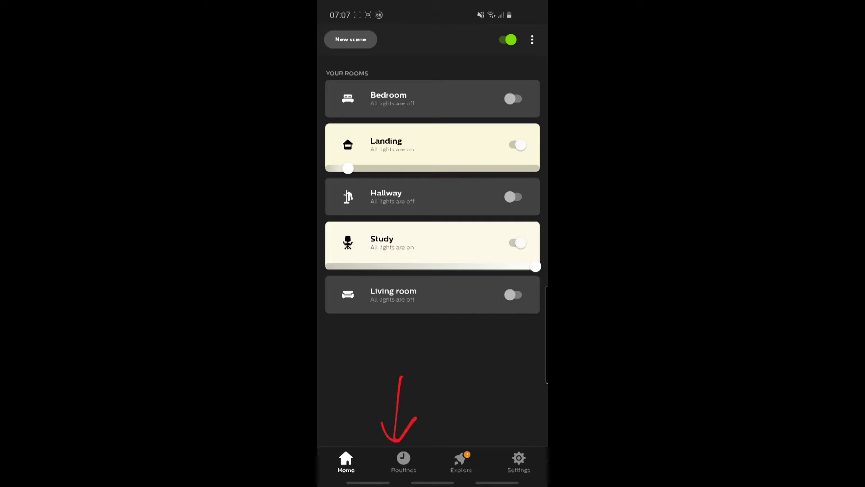
# - Browse the Hue Wake up and Go to sleep routine pages, returning to Routines each time
pyautogui.click(403, 461)
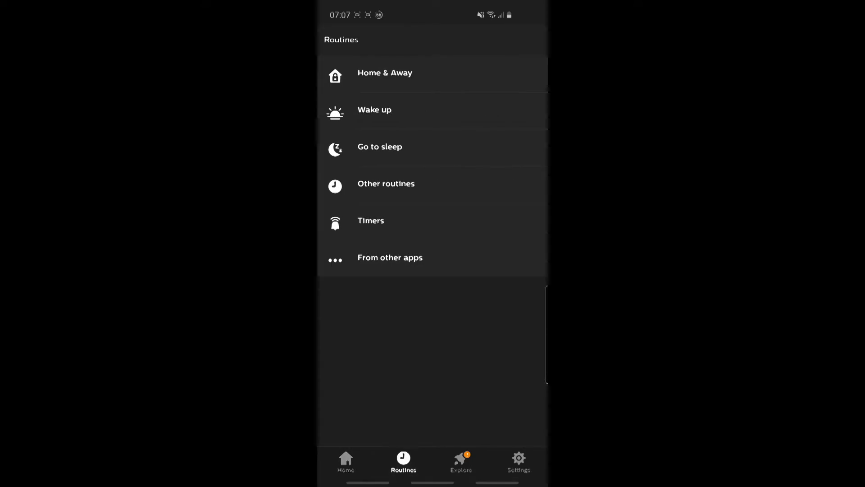
pyautogui.click(375, 110)
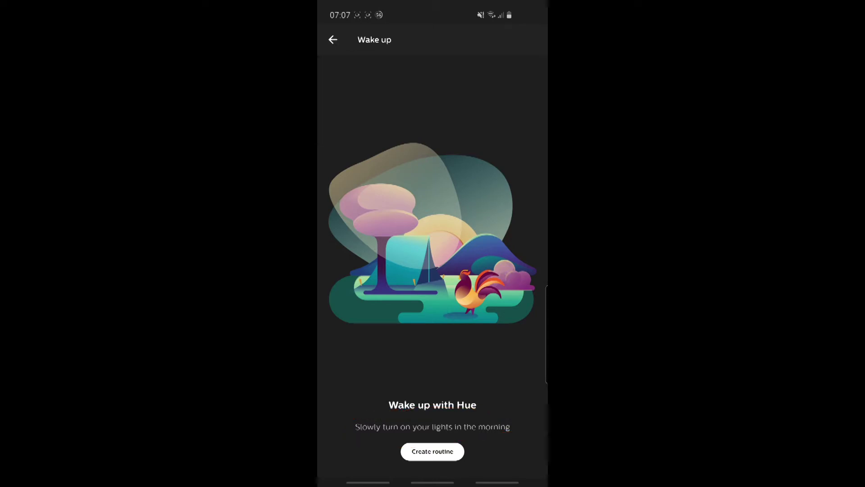
pyautogui.click(333, 39)
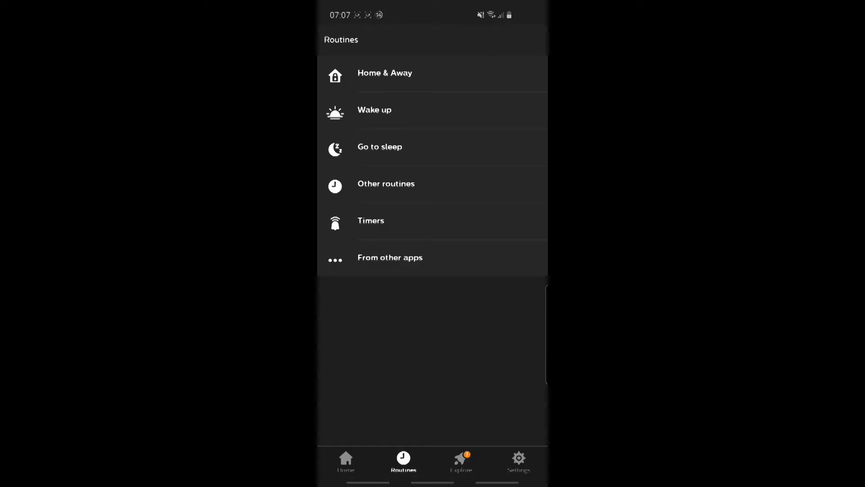
pyautogui.click(380, 146)
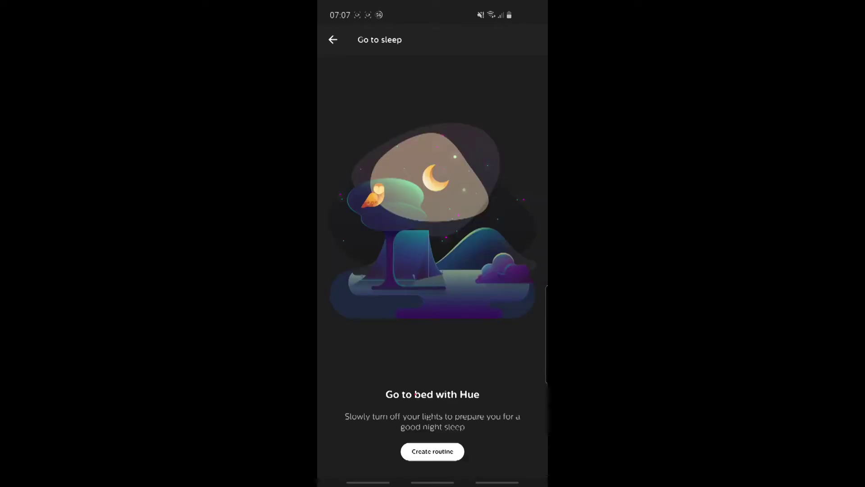
pyautogui.moveTo(405, 393); pyautogui.dragTo(404, 445)
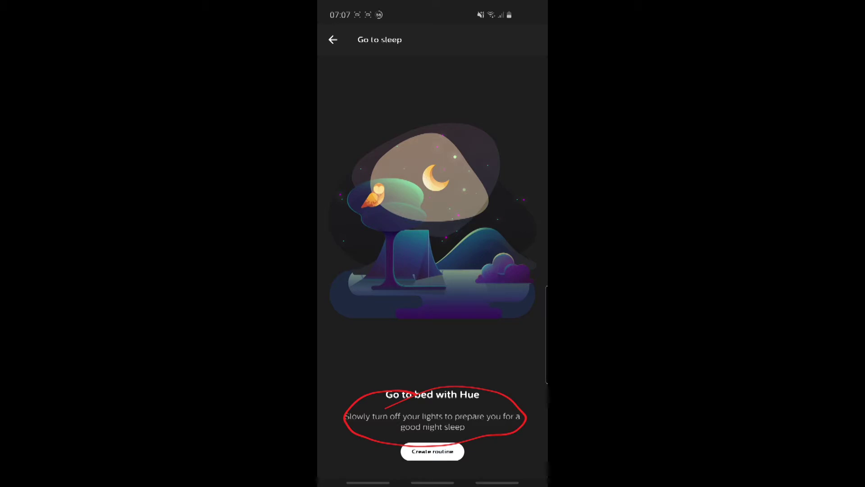
pyautogui.click(333, 39)
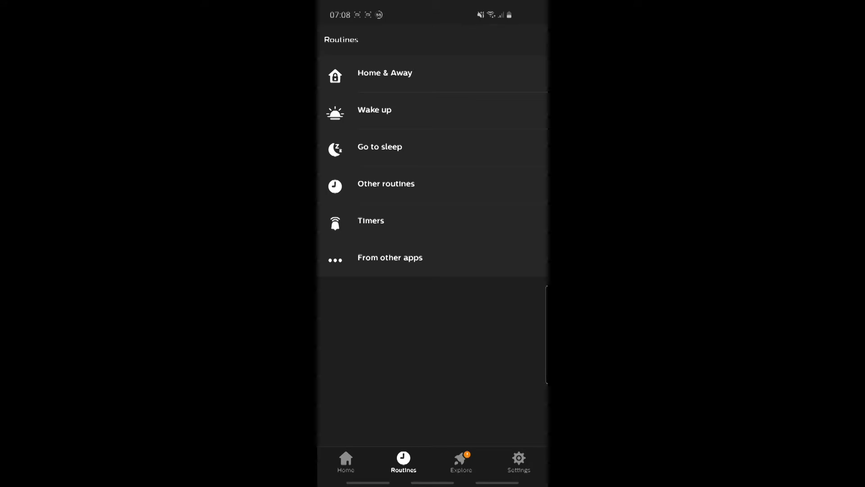
# - Switch to the Alexa app and show its Routines list
pyautogui.click(433, 482)
pyautogui.click(419, 203)
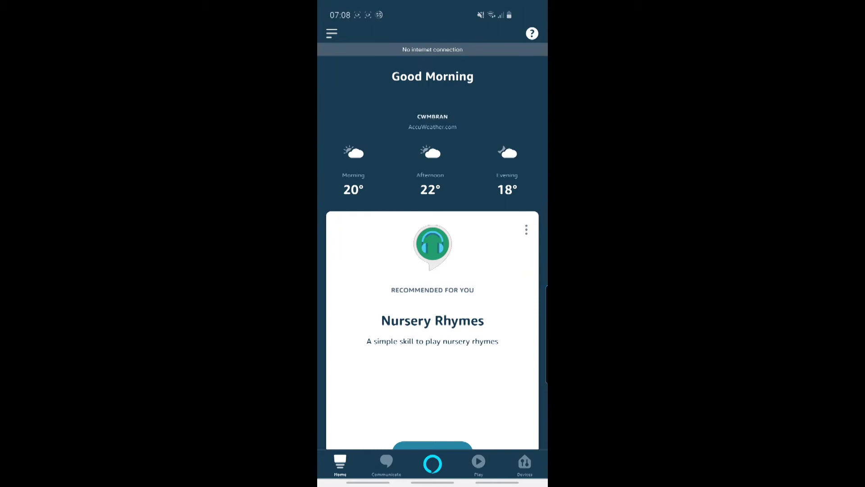
pyautogui.click(331, 33)
pyautogui.click(351, 233)
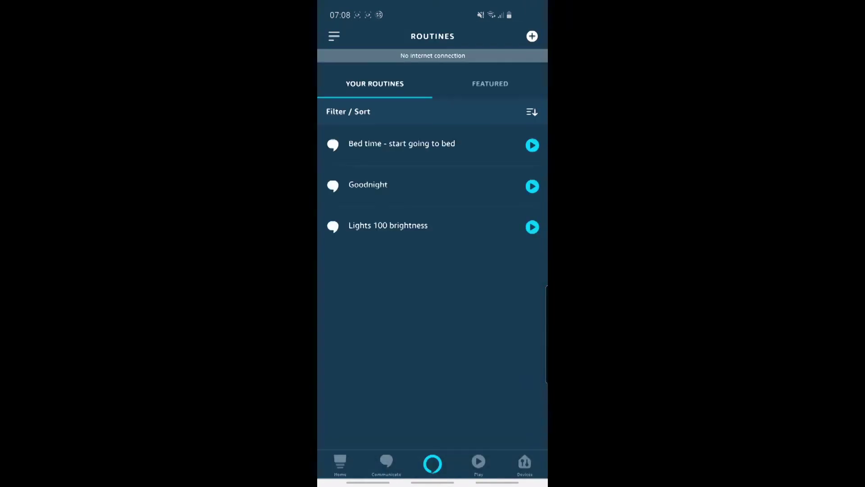
pyautogui.click(332, 36)
pyautogui.click(350, 237)
# - Compare with the Hue routines list, then return to Alexa Routines
pyautogui.hotkey('alt', 'Tab')
pyautogui.click(433, 223)
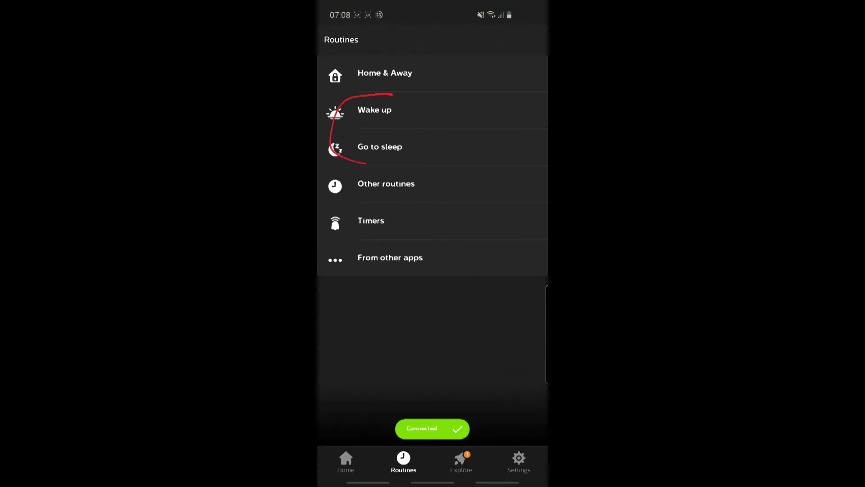
pyautogui.hotkey('alt', 'Tab')
pyautogui.click(425, 216)
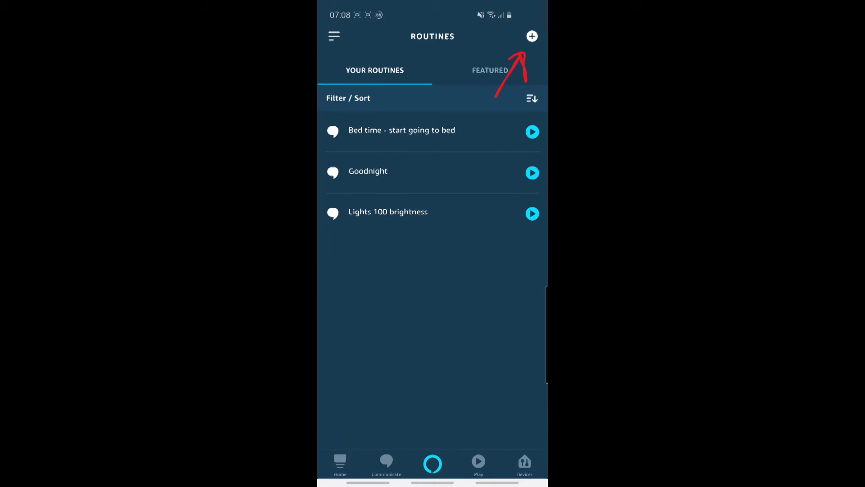
# - Start a new Alexa routine and name it ggg
pyautogui.click(532, 36)
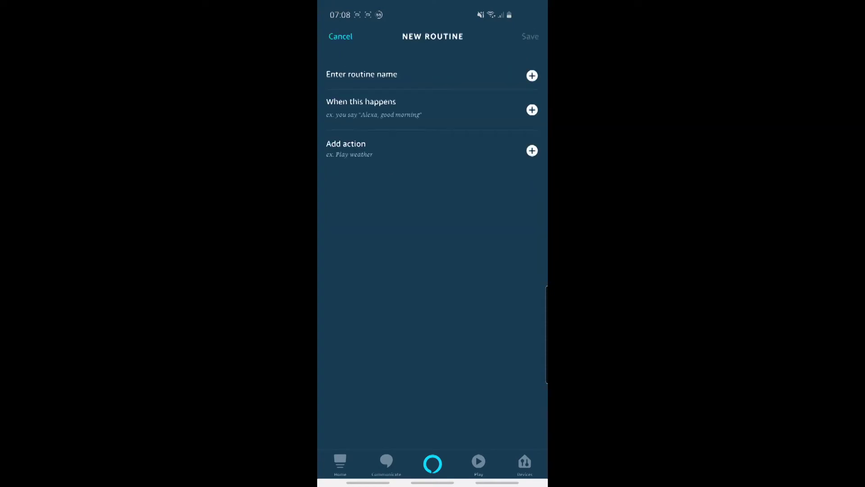
pyautogui.click(531, 75)
pyautogui.write('ggg')
pyautogui.click(529, 36)
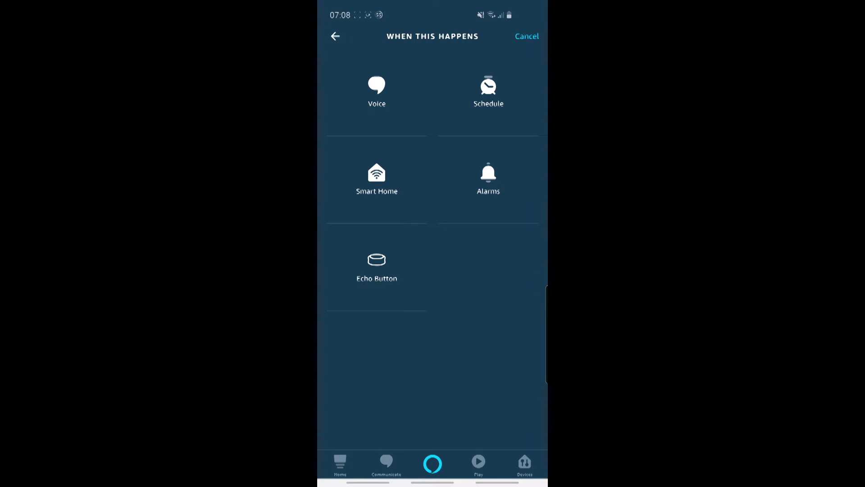
# - Check the Hue routines list, then call up the recent apps
pyautogui.click(432, 213)
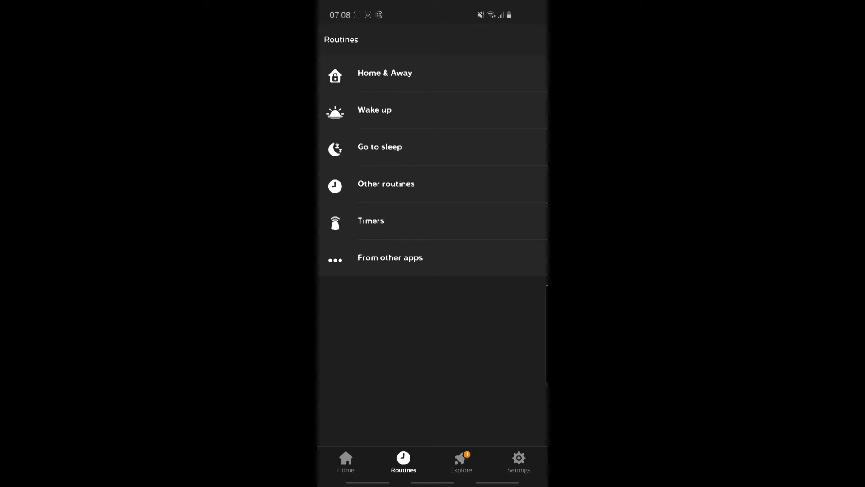
pyautogui.moveTo(450, 67)
pyautogui.mouseDown()
pyautogui.moveTo(476, 119)
pyautogui.moveTo(484, 190)
pyautogui.moveTo(439, 256)
pyautogui.mouseUp()
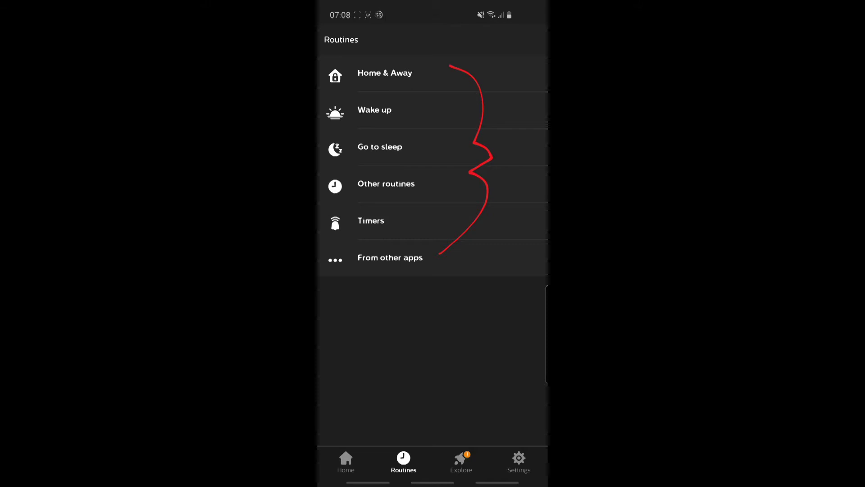
pyautogui.press('super')
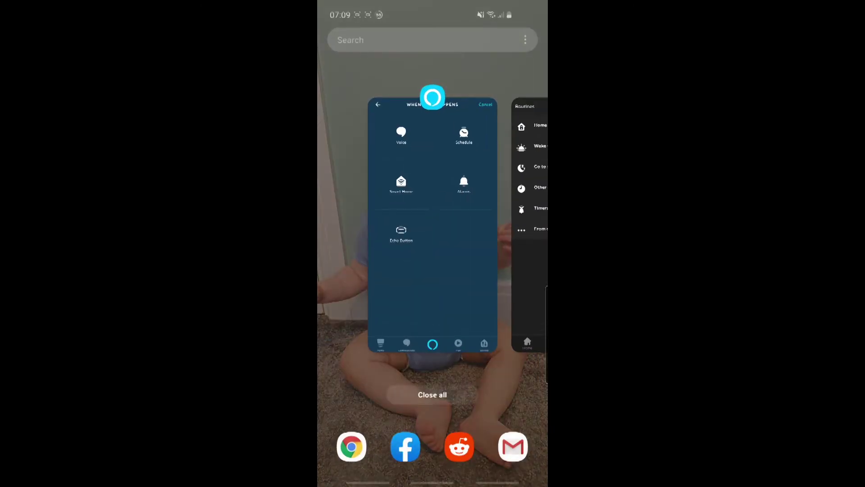
# - Back in Alexa, cancel a fresh routine from Routines and show the Devices page
pyautogui.click(433, 223)
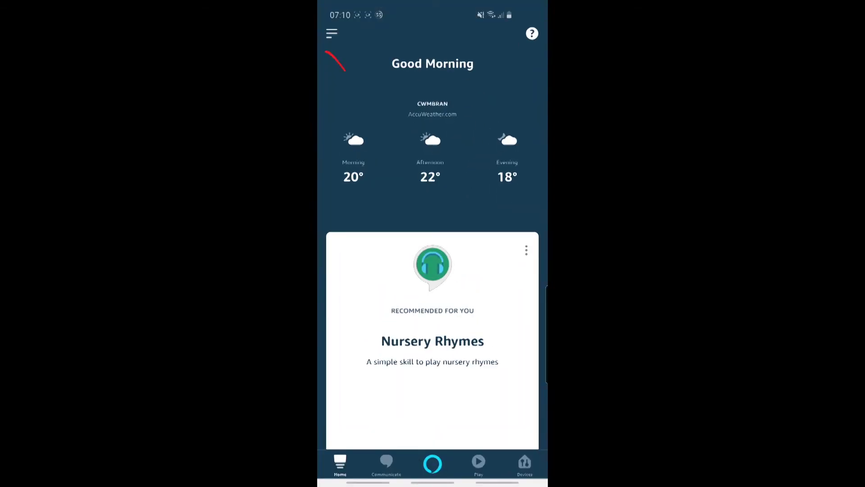
pyautogui.click(331, 33)
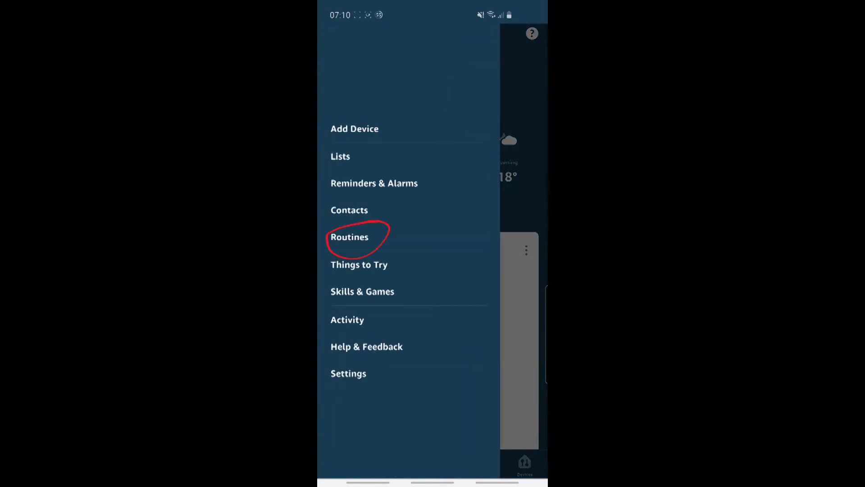
pyautogui.click(350, 236)
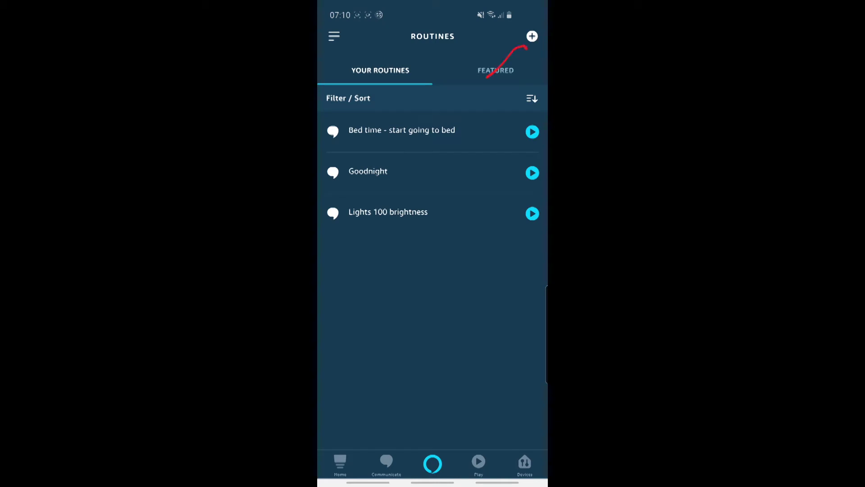
pyautogui.click(532, 35)
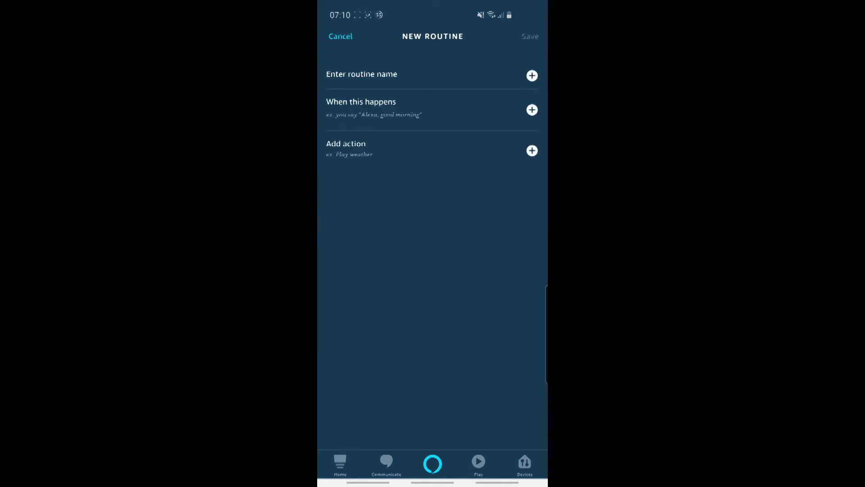
pyautogui.click(341, 36)
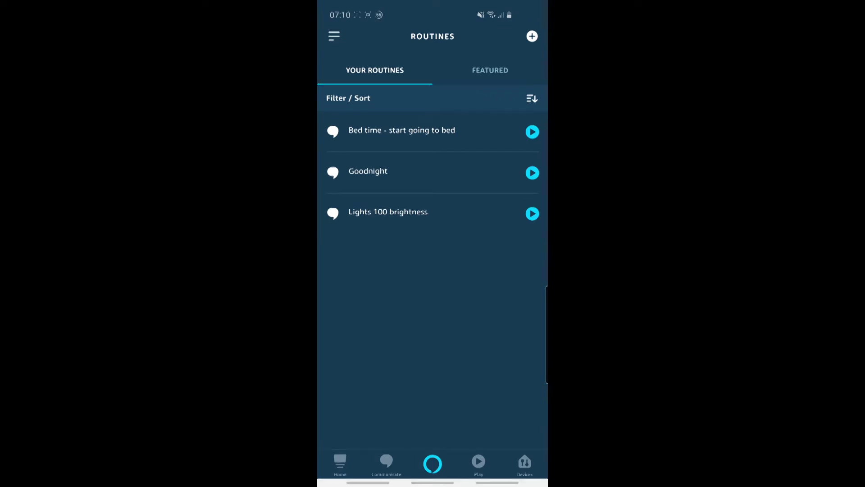
pyautogui.click(525, 463)
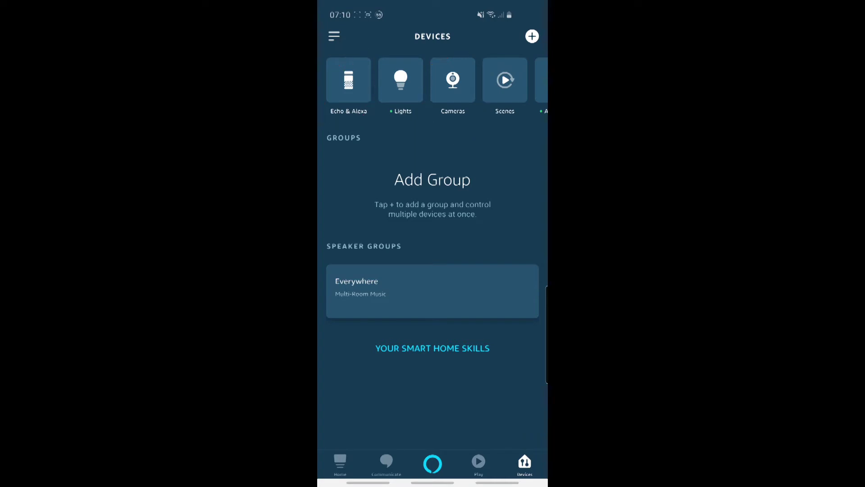
# - Show Alexa Routines, check Hue's routines list, then return to Alexa Routines
pyautogui.click(333, 36)
pyautogui.click(352, 236)
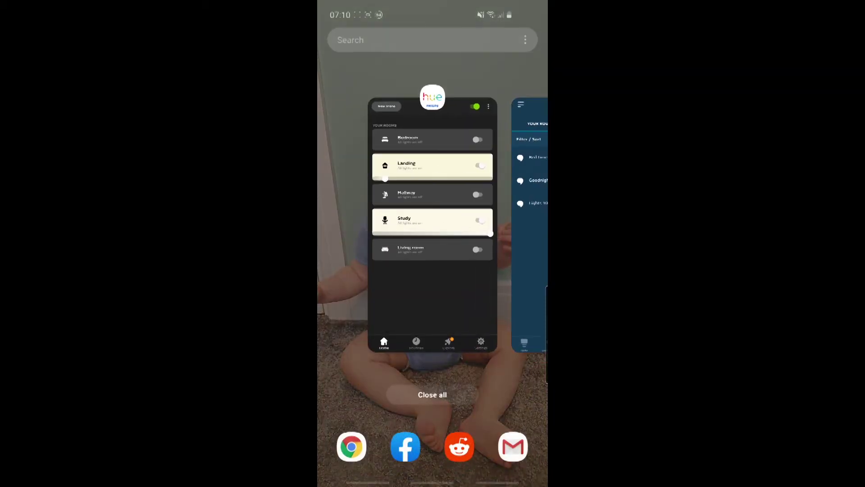
pyautogui.click(432, 203)
pyautogui.click(404, 462)
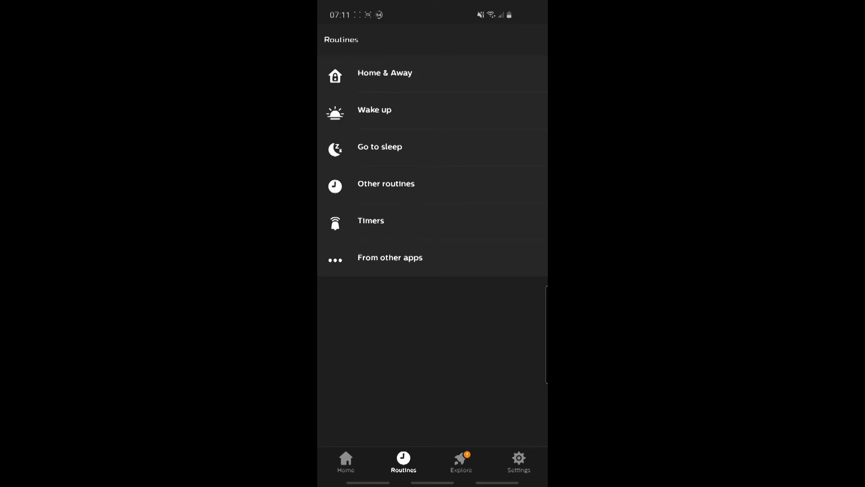
pyautogui.press('super')
pyautogui.click(433, 224)
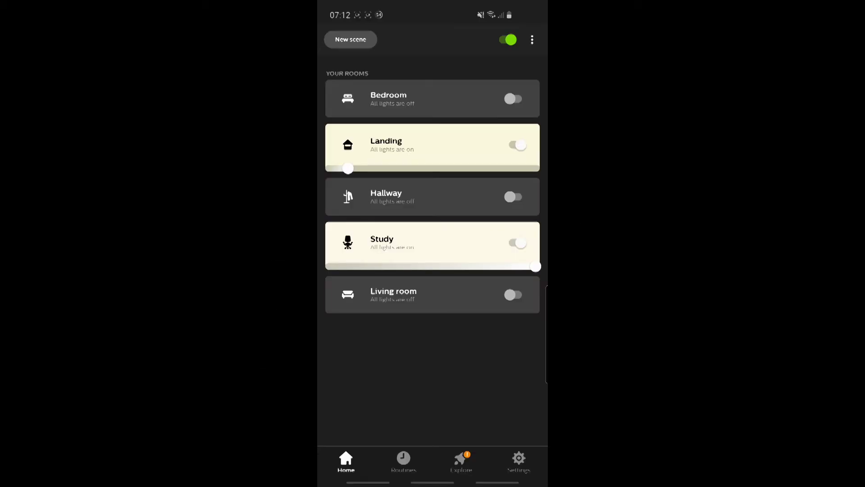
# - Switch on the Living room lights and show their colour temperature picker
pyautogui.click(512, 294)
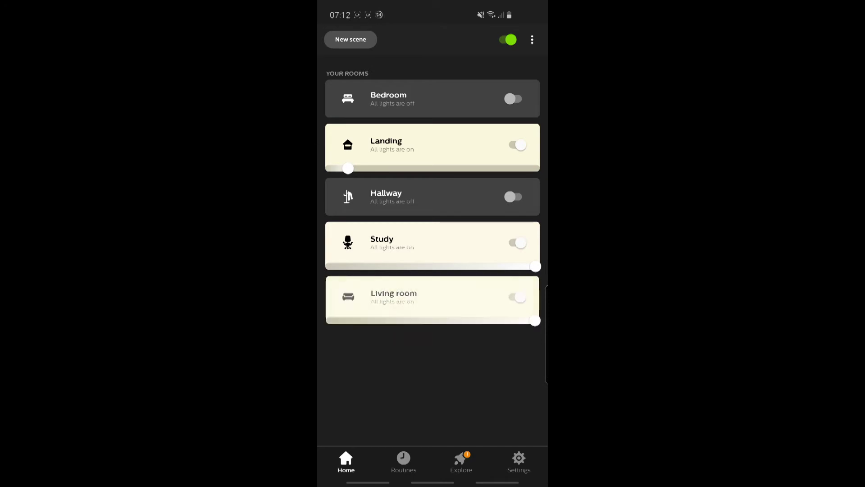
pyautogui.click(406, 294)
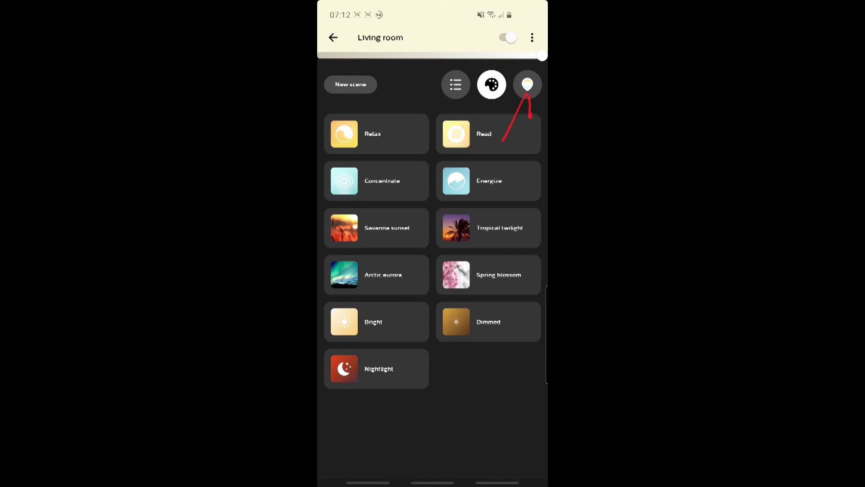
pyautogui.click(527, 83)
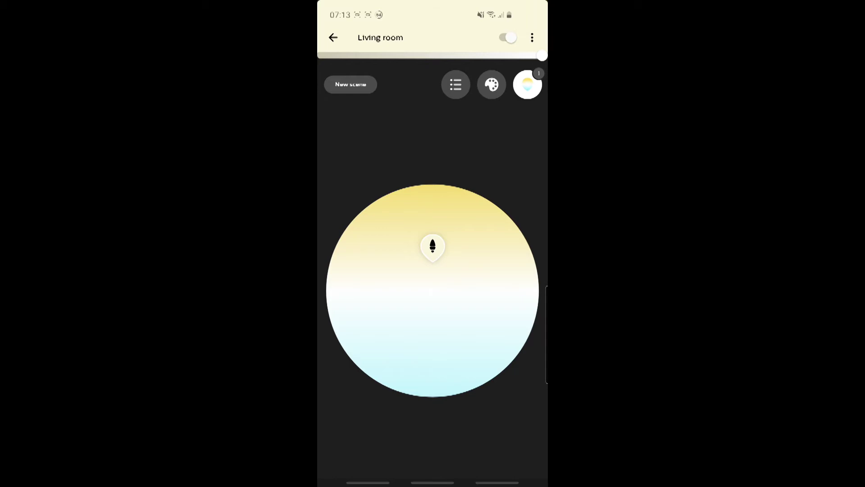
# - Try the warmest and coolest whites, then settle on a softer warm white
pyautogui.moveTo(432, 245); pyautogui.dragTo(427, 189)
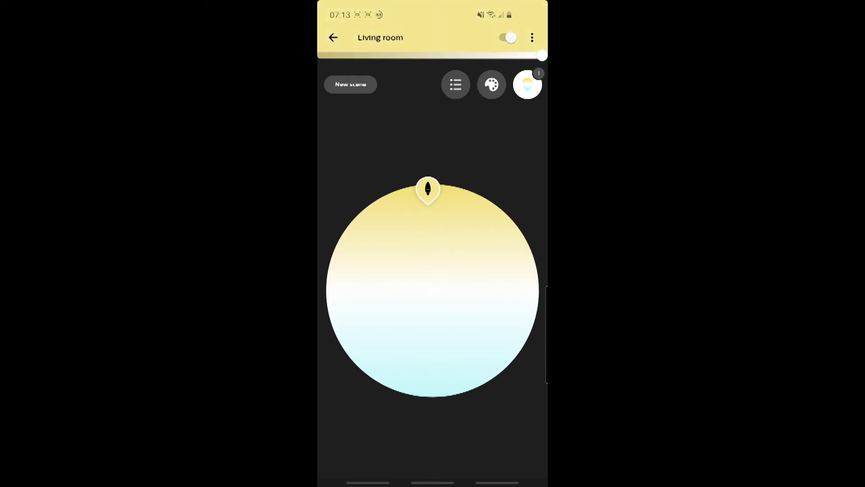
pyautogui.click(434, 381)
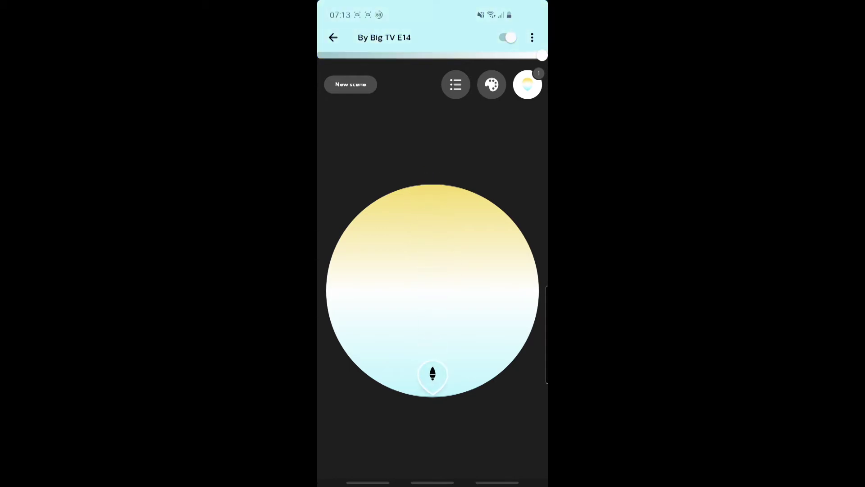
pyautogui.moveTo(434, 380)
pyautogui.mouseDown()
pyautogui.moveTo(441, 272)
pyautogui.moveTo(446, 310)
pyautogui.moveTo(461, 210)
pyautogui.moveTo(435, 293)
pyautogui.moveTo(434, 269)
pyautogui.mouseUp()
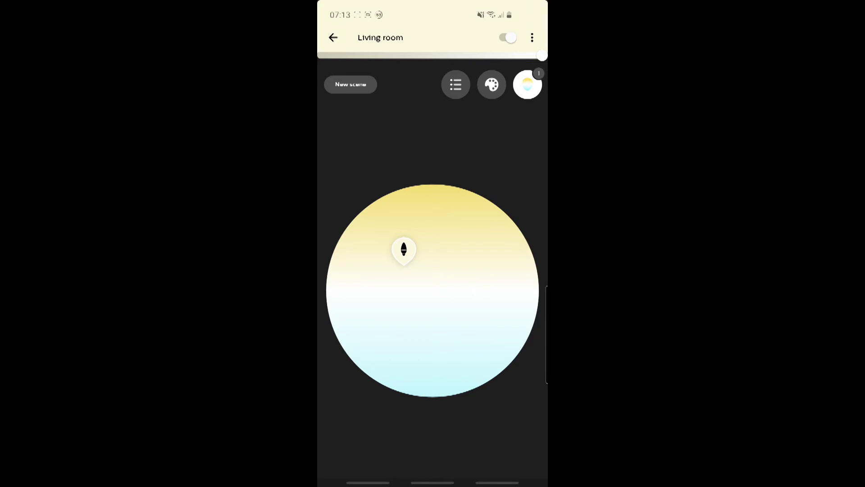
# - In Alexa, show the Living room light's colour choices, with Soft white selected
pyautogui.hotkey('alt', 'Tab')
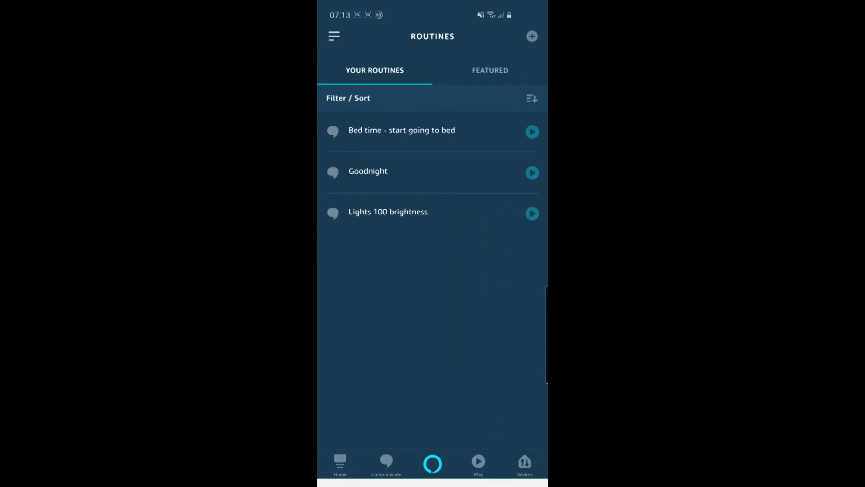
pyautogui.click(524, 461)
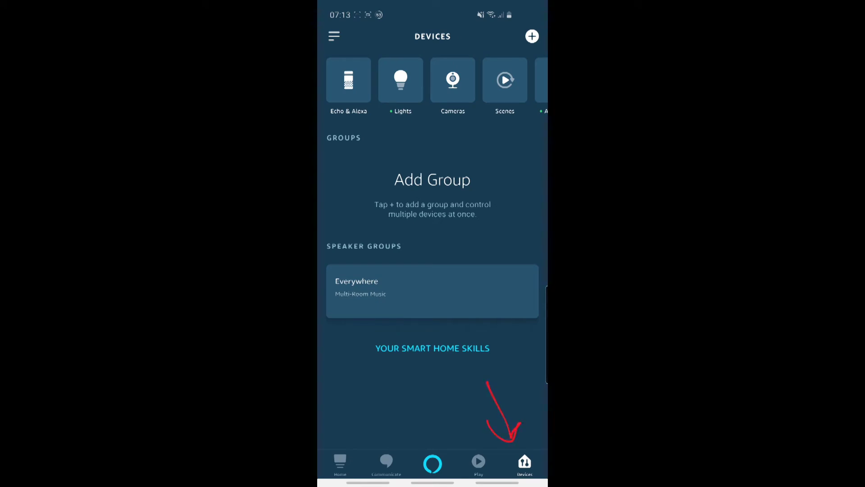
pyautogui.click(401, 80)
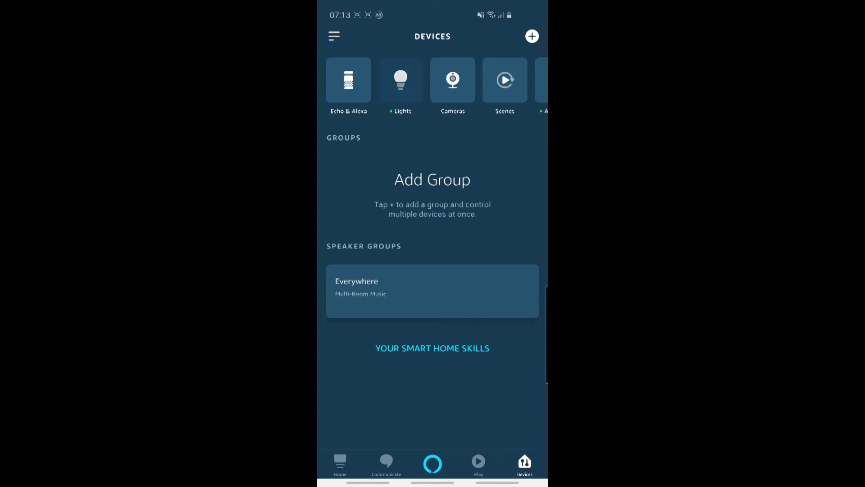
pyautogui.scroll(-1, 433, 271)
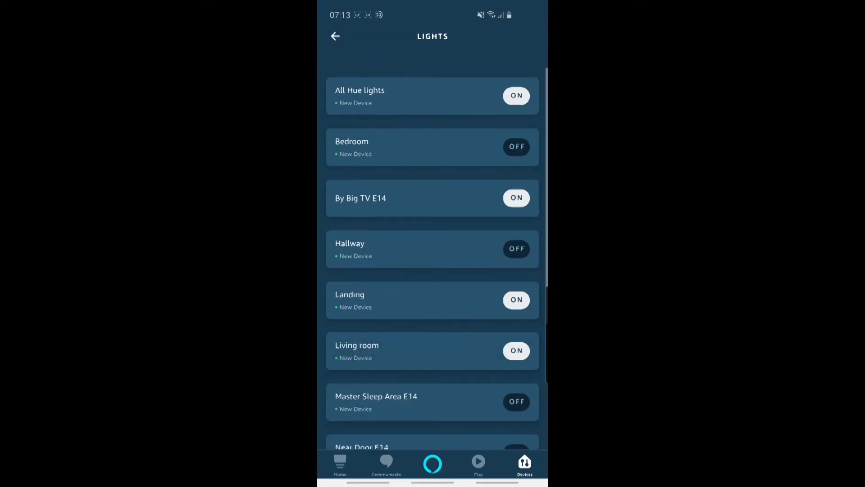
pyautogui.hotkey('alt', 'Tab')
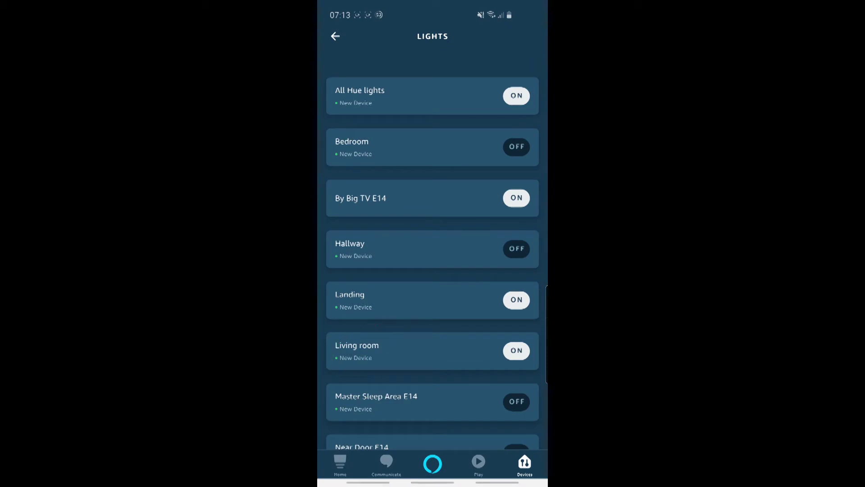
pyautogui.click(357, 350)
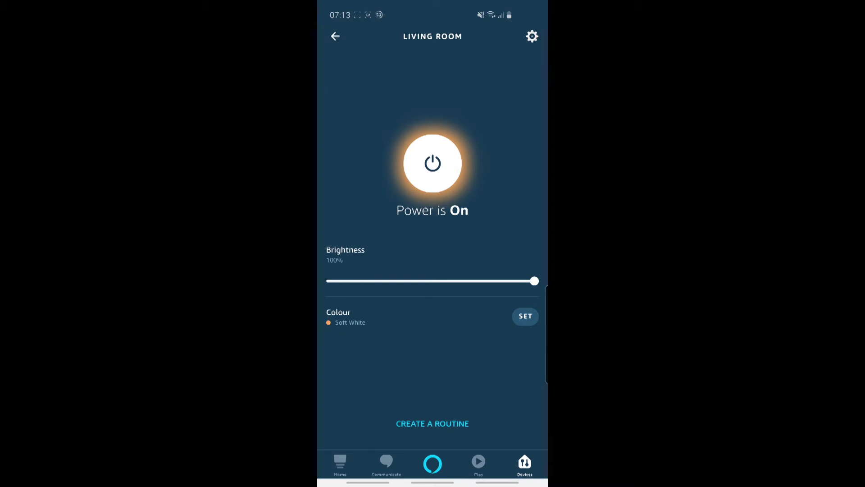
pyautogui.click(525, 316)
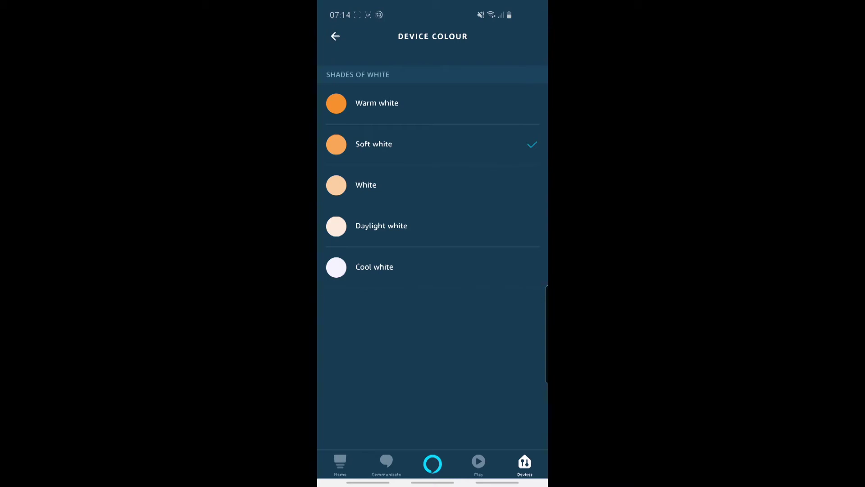
# - Open Alexa's Devices > Scenes, view the Arctic aurora in Living room scene, and return to the list
pyautogui.click(524, 464)
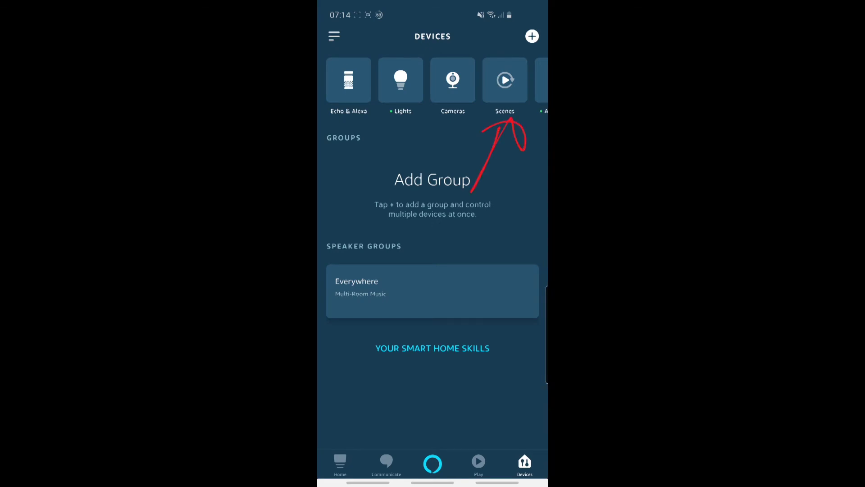
pyautogui.click(504, 86)
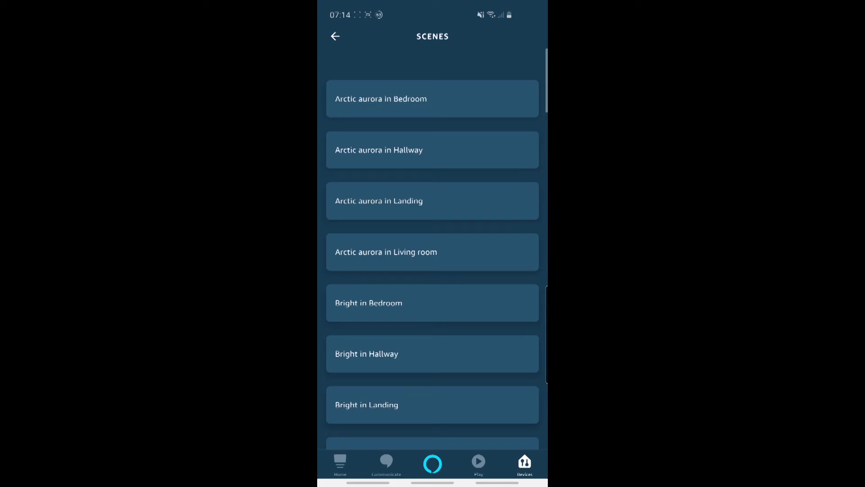
pyautogui.scroll(-5, 433, 270)
pyautogui.scroll(5, 432, 270)
pyautogui.hotkey('alt', 'Tab')
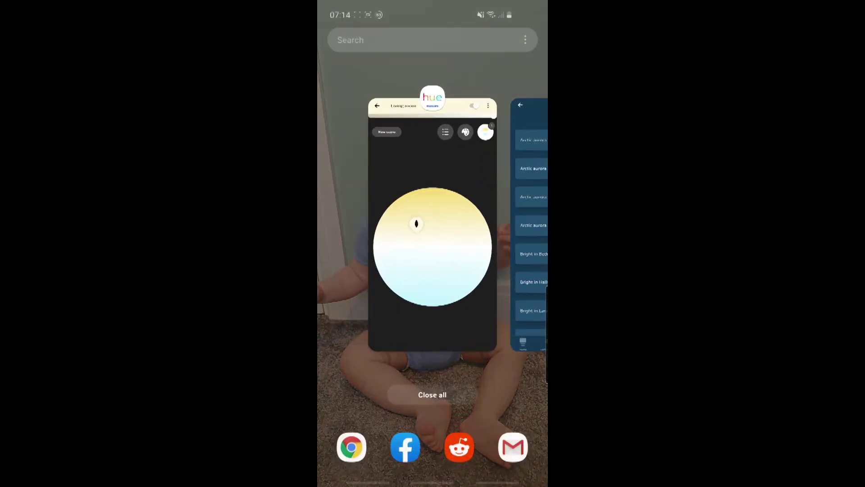
pyautogui.click(431, 223)
pyautogui.click(491, 84)
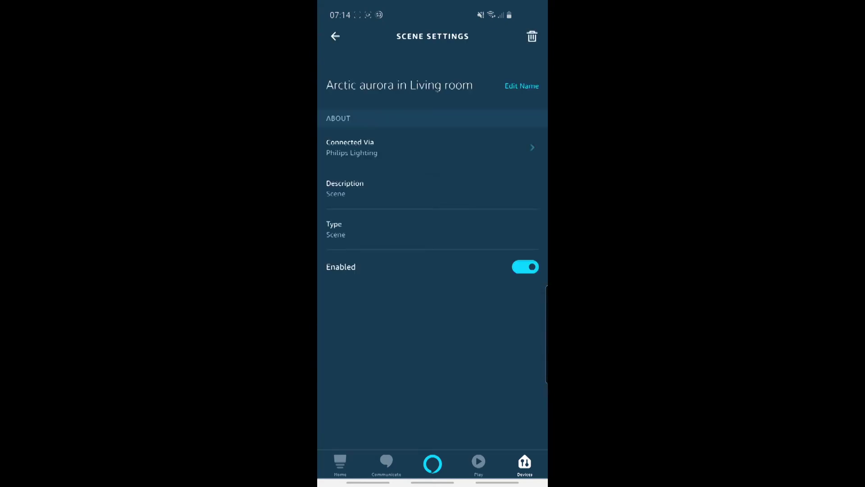
pyautogui.click(335, 35)
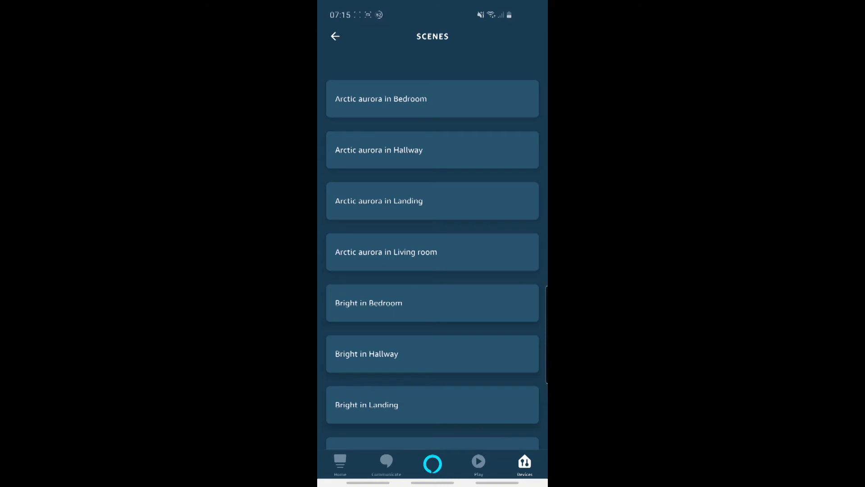
pyautogui.scroll(-10, 433, 271)
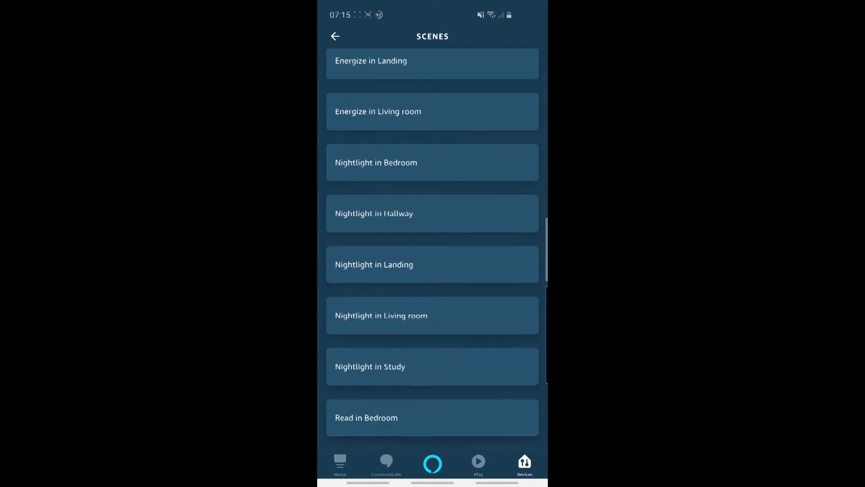
pyautogui.scroll(-10, 433, 270)
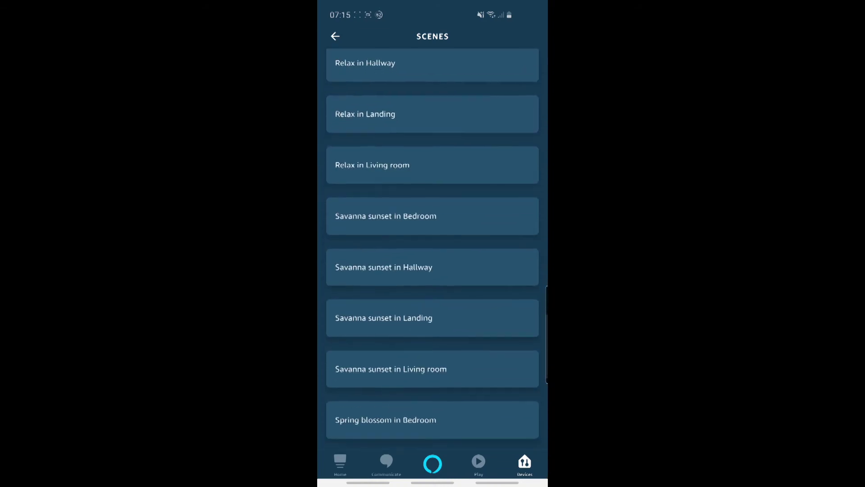
pyautogui.scroll(-5, 433, 270)
pyautogui.scroll(15, 432, 271)
pyautogui.scroll(10, 433, 271)
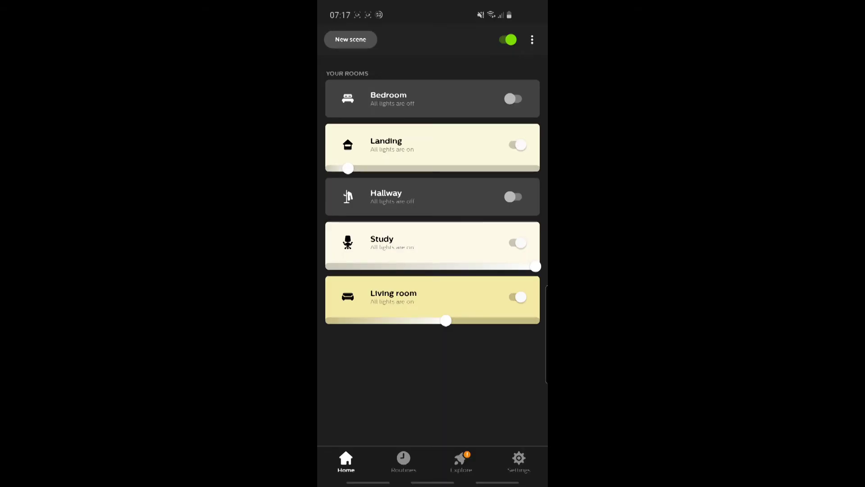
# - Open Hue's Living room and check its lights list and colour temperature wheel
pyautogui.click(419, 298)
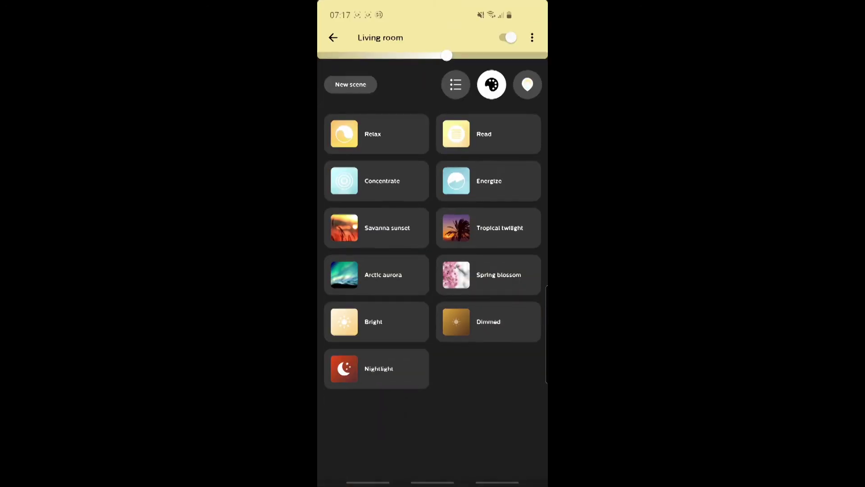
pyautogui.click(455, 83)
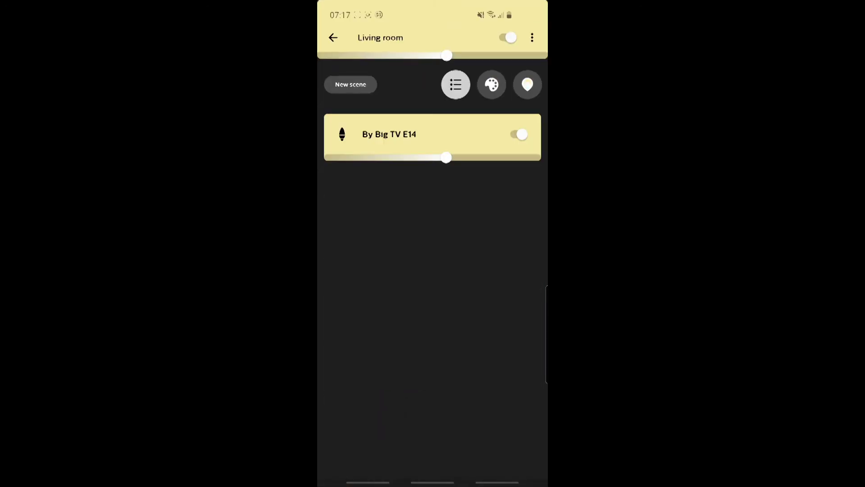
pyautogui.click(528, 84)
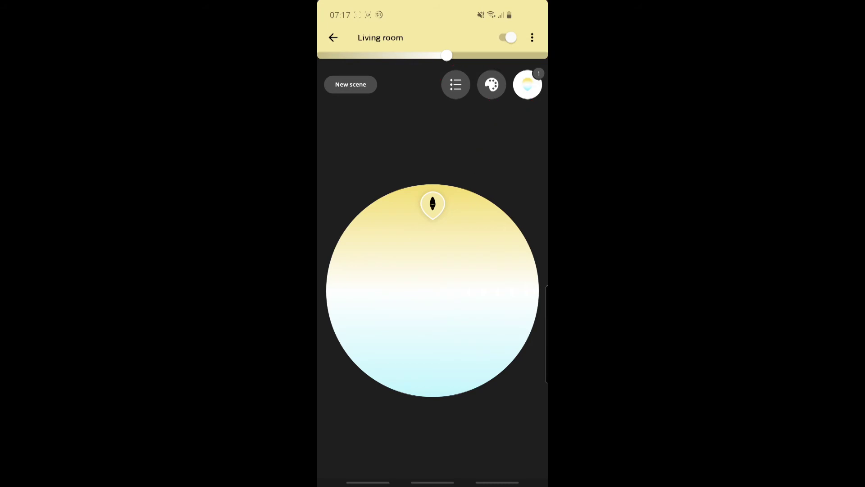
# - From the Living room scene gallery, apply Savanna sunset, then Arctic aurora
pyautogui.click(492, 84)
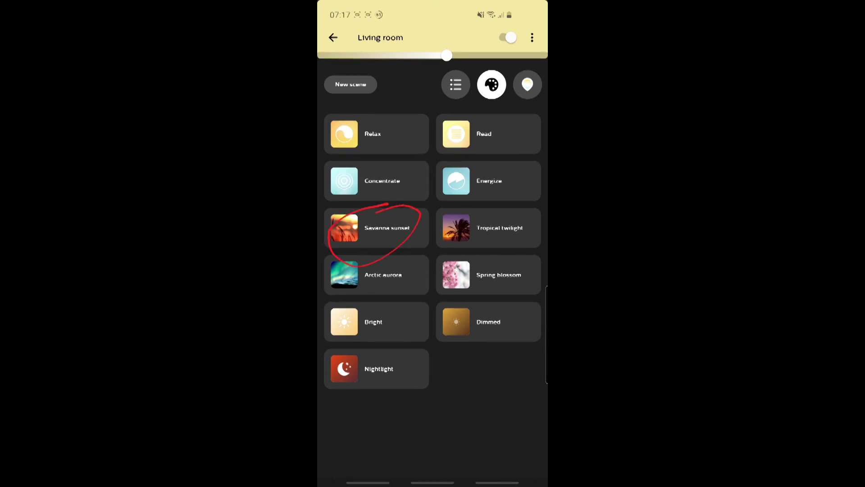
pyautogui.click(376, 227)
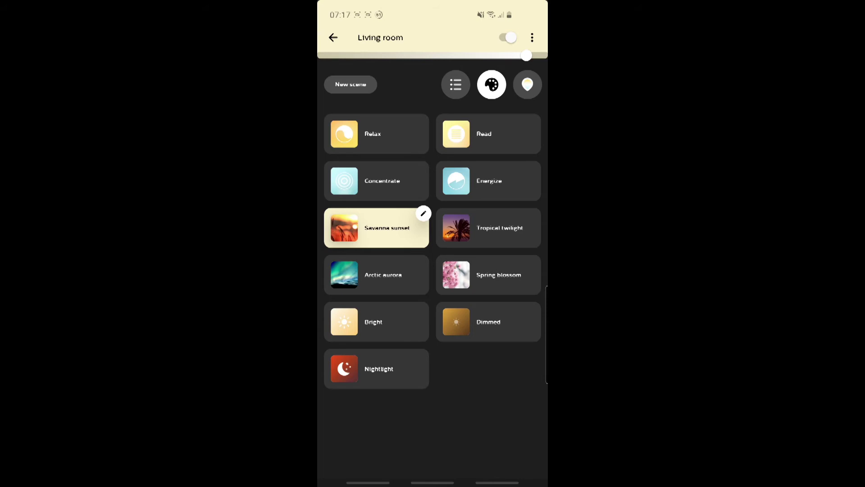
pyautogui.click(377, 274)
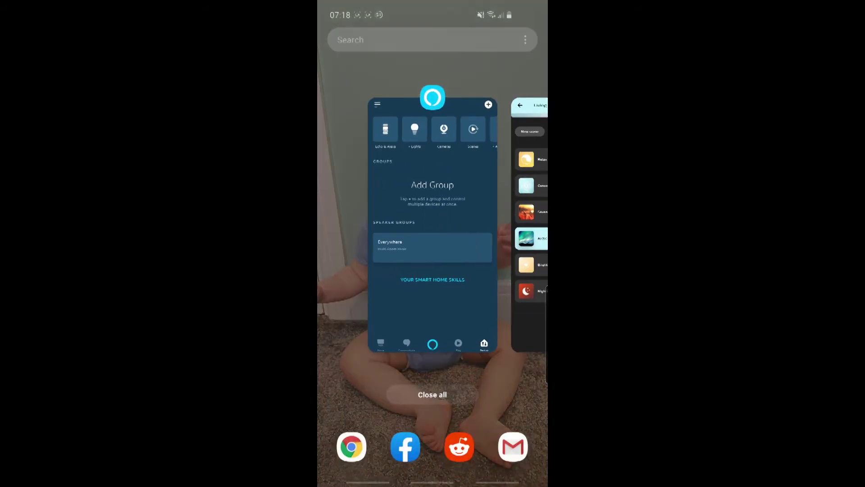
# - Return to Alexa and reopen Devices > Scenes with its room-by-room Hue scene list
pyautogui.click(490, 82)
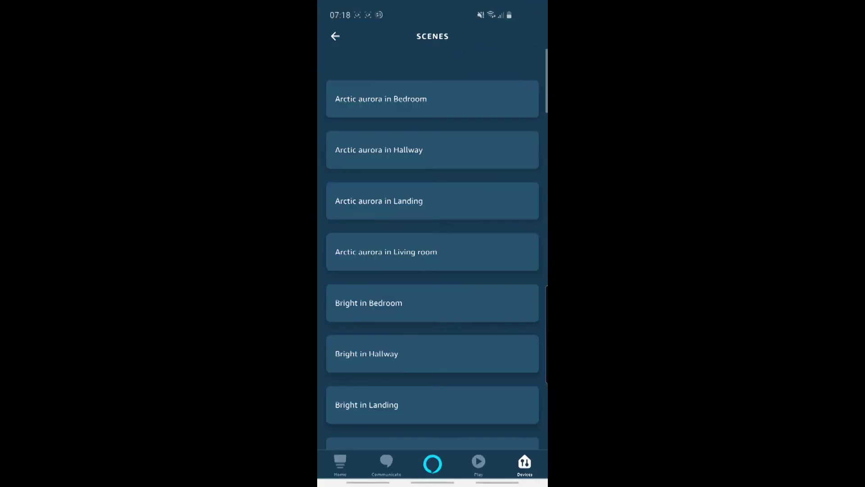
pyautogui.click(524, 464)
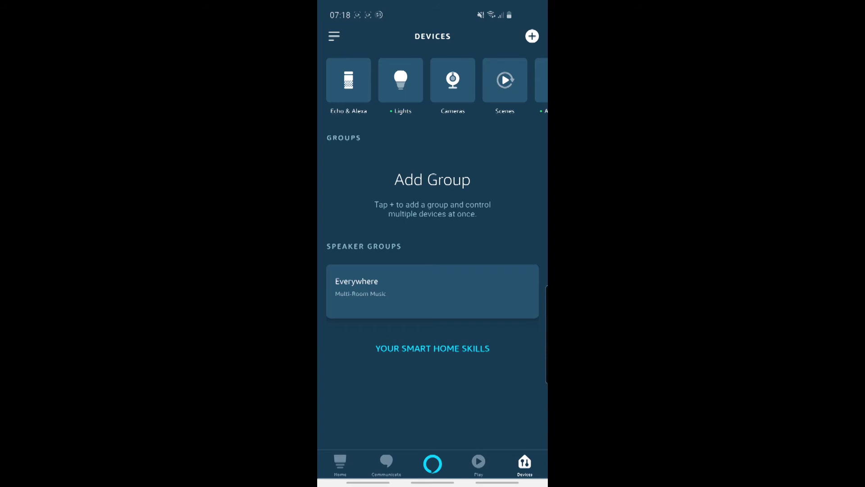
pyautogui.click(505, 81)
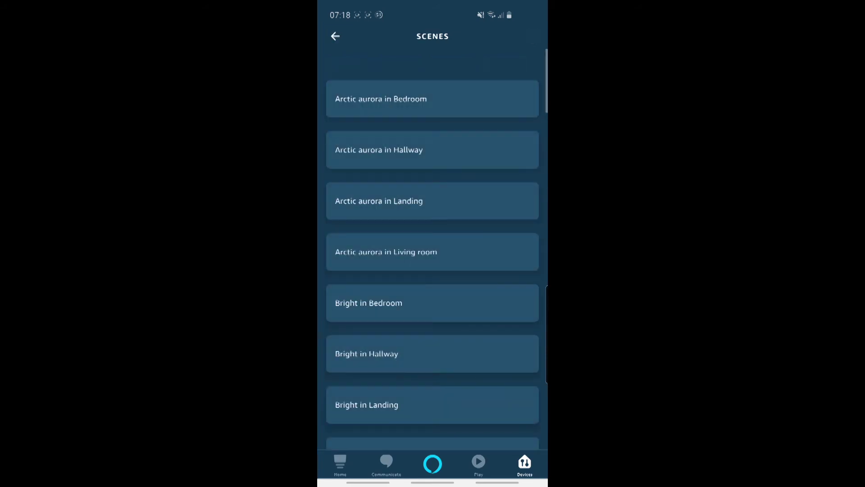
pyautogui.scroll(-10, 433, 270)
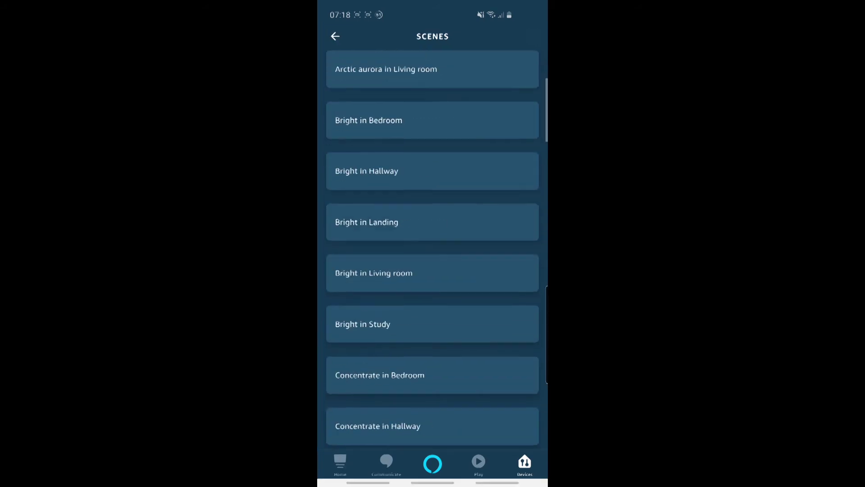
pyautogui.scroll(-10, 433, 270)
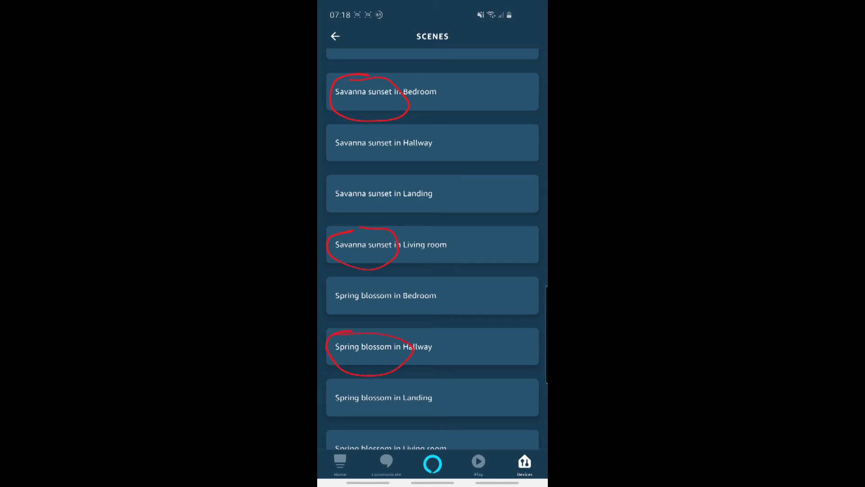
pyautogui.scroll(-5, 432, 270)
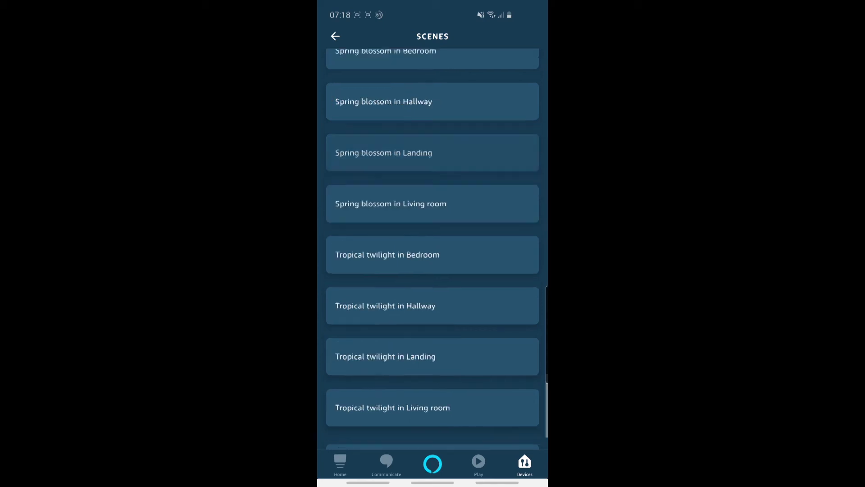
pyautogui.scroll(5, 433, 271)
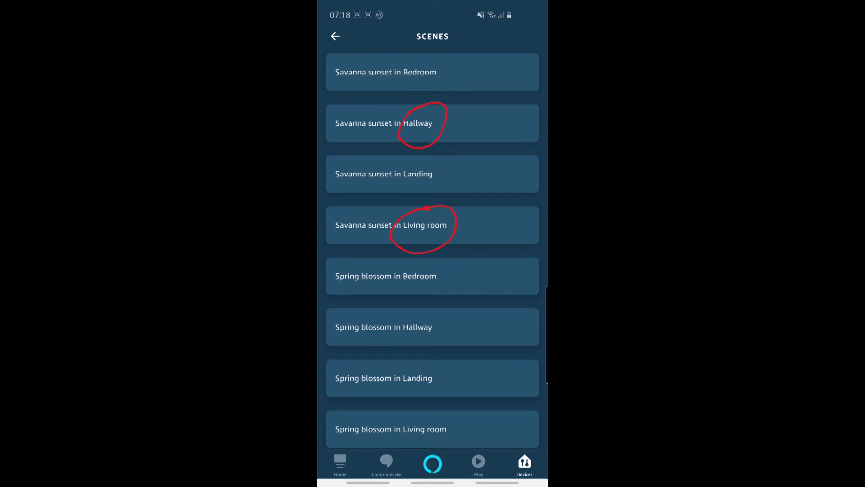
pyautogui.scroll(-6, 433, 271)
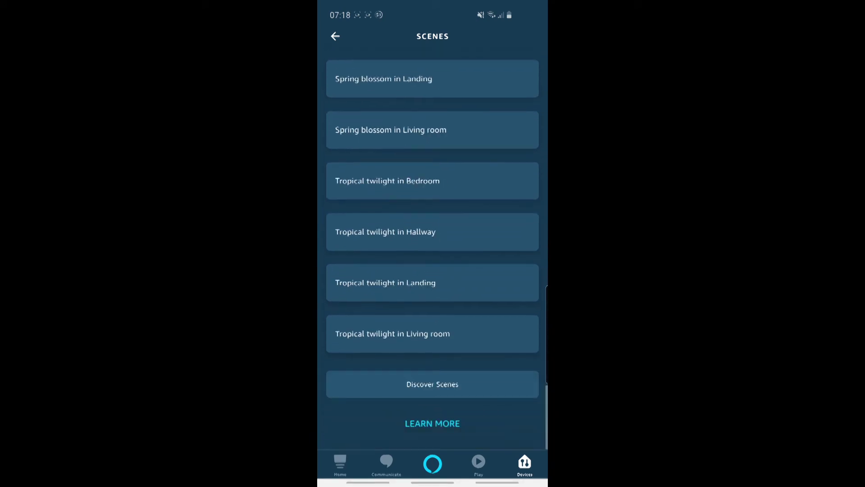
pyautogui.scroll(5, 433, 270)
pyautogui.scroll(5, 432, 271)
pyautogui.scroll(5, 432, 271)
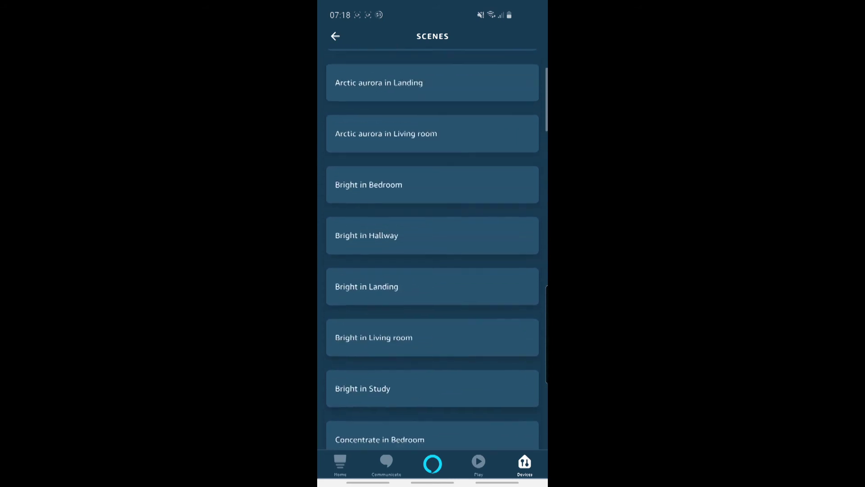
pyautogui.scroll(3, 433, 270)
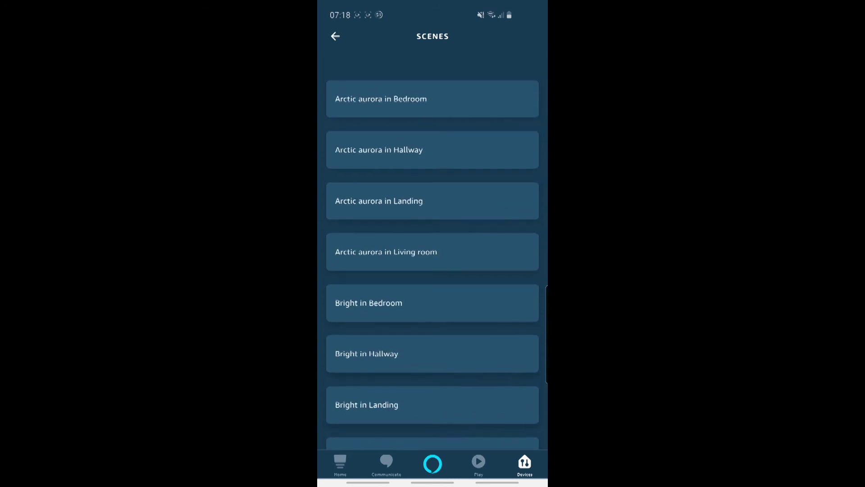
pyautogui.scroll(-4, 432, 270)
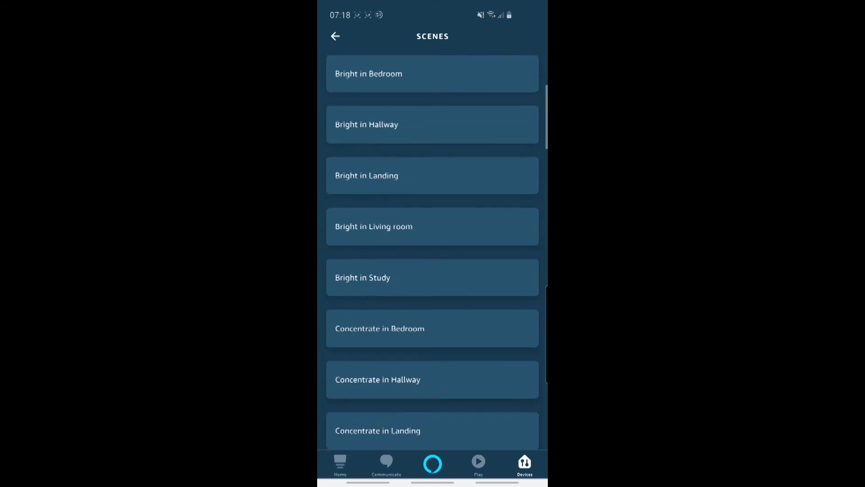
pyautogui.scroll(-3, 433, 271)
pyautogui.scroll(-3, 433, 270)
pyautogui.scroll(-3, 432, 271)
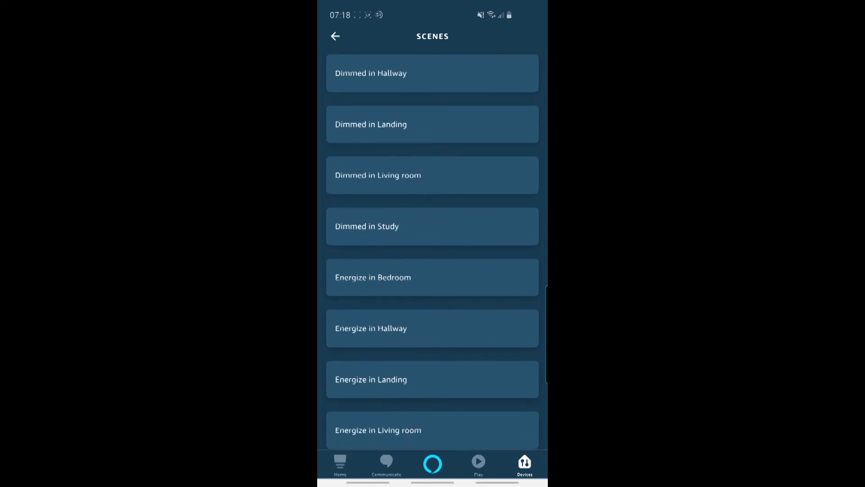
pyautogui.scroll(-4, 433, 271)
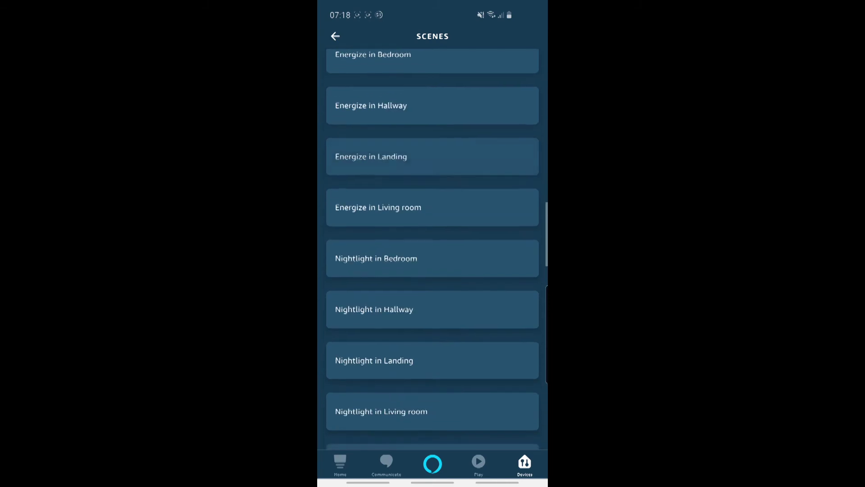
pyautogui.scroll(-4, 432, 271)
pyautogui.scroll(-3, 432, 271)
pyautogui.scroll(-3, 432, 270)
pyautogui.scroll(-3, 432, 270)
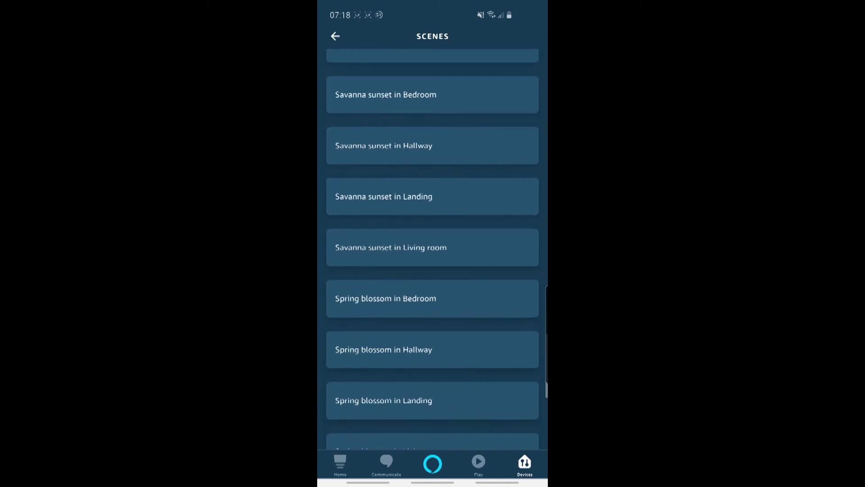
pyautogui.scroll(-3, 433, 270)
pyautogui.scroll(-2, 432, 271)
pyautogui.scroll(3, 432, 270)
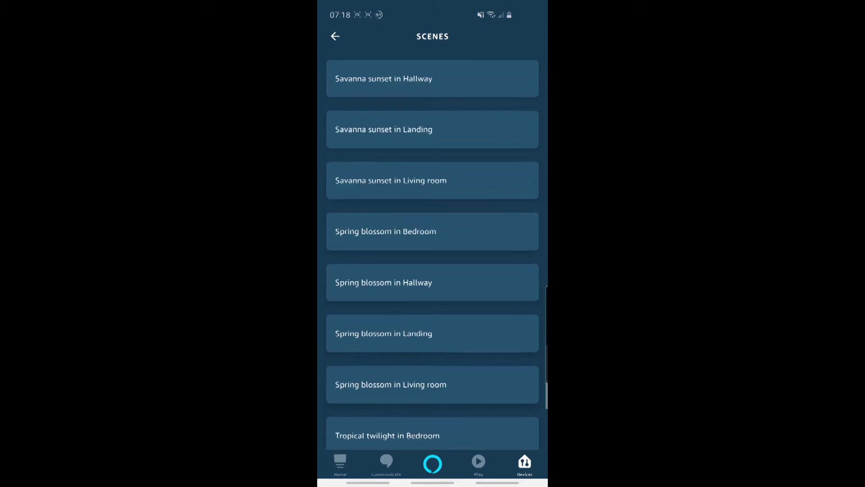
pyautogui.scroll(3, 433, 270)
pyautogui.scroll(2, 432, 271)
pyautogui.scroll(1, 433, 270)
pyautogui.scroll(3, 433, 271)
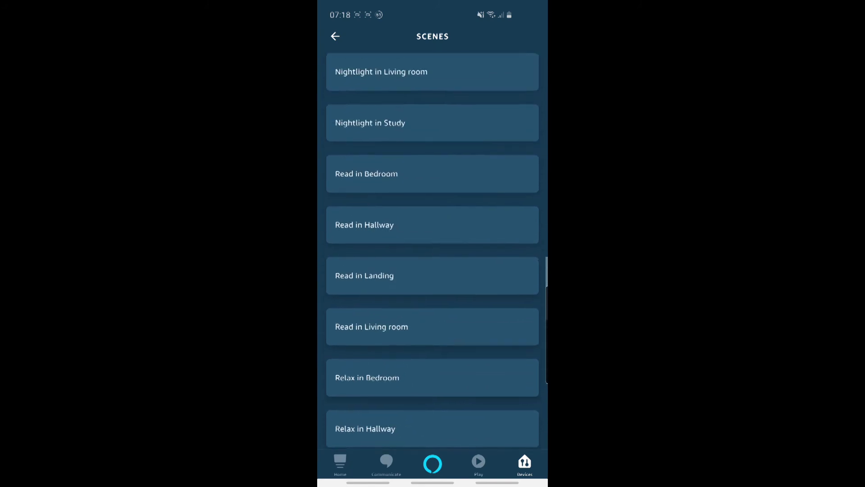
pyautogui.scroll(1, 433, 271)
pyautogui.scroll(1, 432, 271)
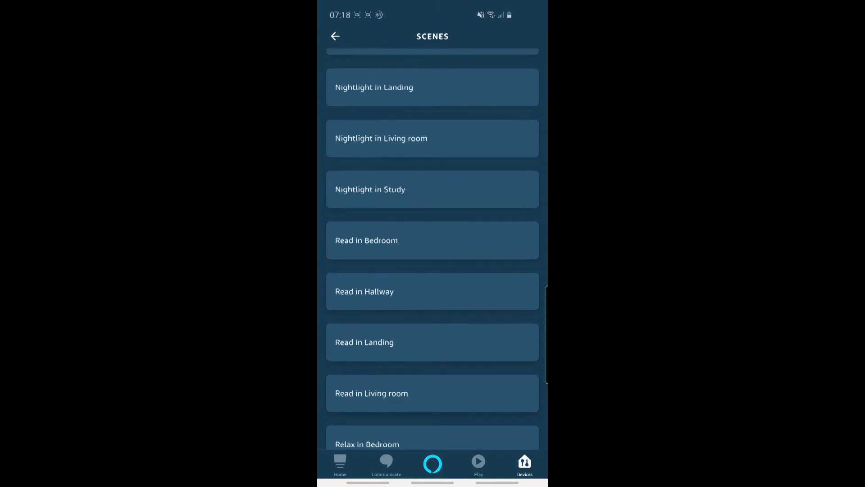
pyautogui.scroll(3, 433, 270)
pyautogui.scroll(2, 432, 270)
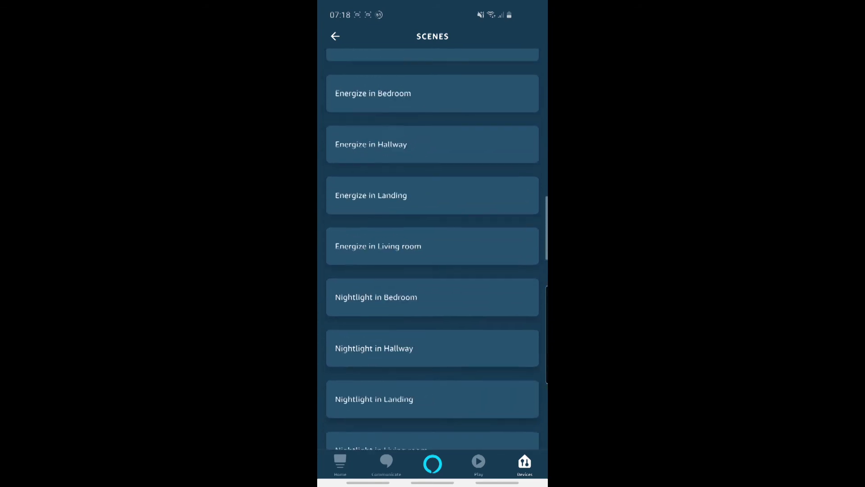
pyautogui.scroll(2, 432, 270)
pyautogui.scroll(1, 432, 271)
pyautogui.scroll(3, 433, 270)
pyautogui.scroll(3, 433, 270)
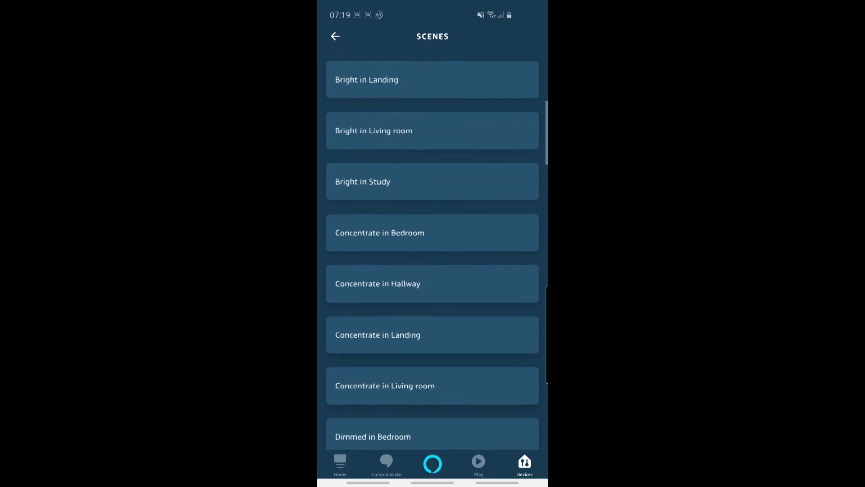
pyautogui.scroll(2, 433, 271)
pyautogui.scroll(1, 432, 271)
pyautogui.scroll(2, 432, 271)
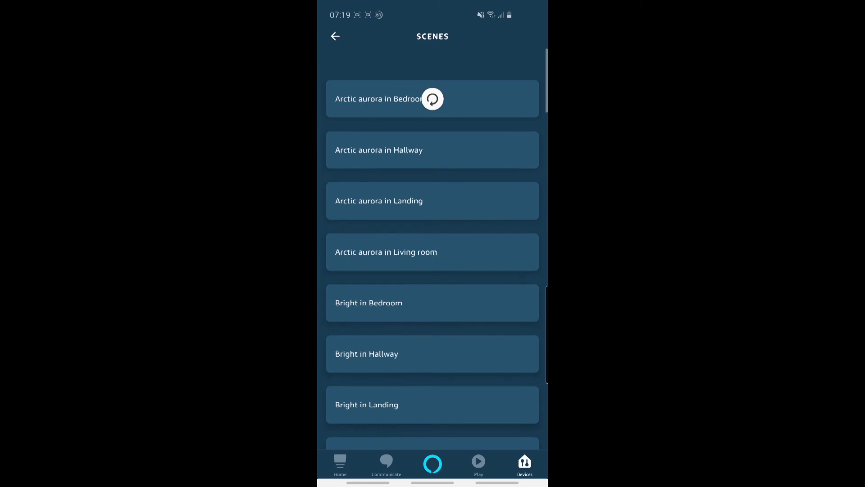
pyautogui.moveTo(433, 95); pyautogui.dragTo(432, 68)
pyautogui.scroll(-2, 432, 271)
pyautogui.scroll(-3, 433, 270)
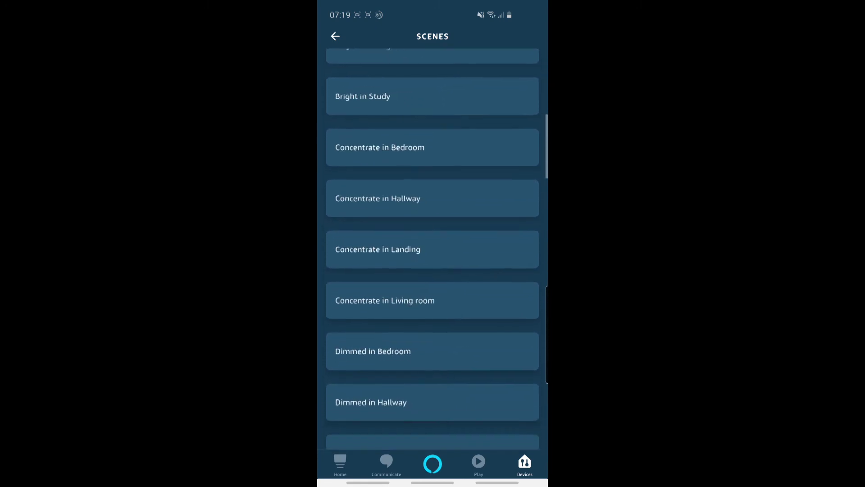
pyautogui.scroll(-1, 432, 271)
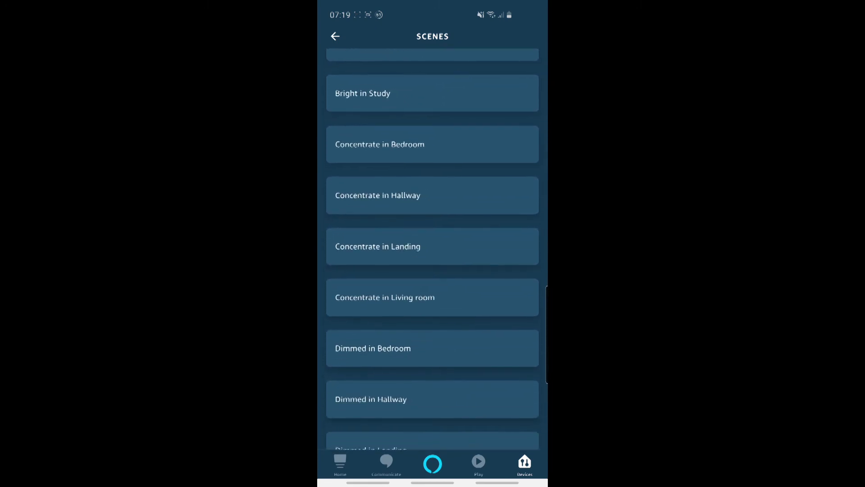
pyautogui.scroll(-4, 433, 270)
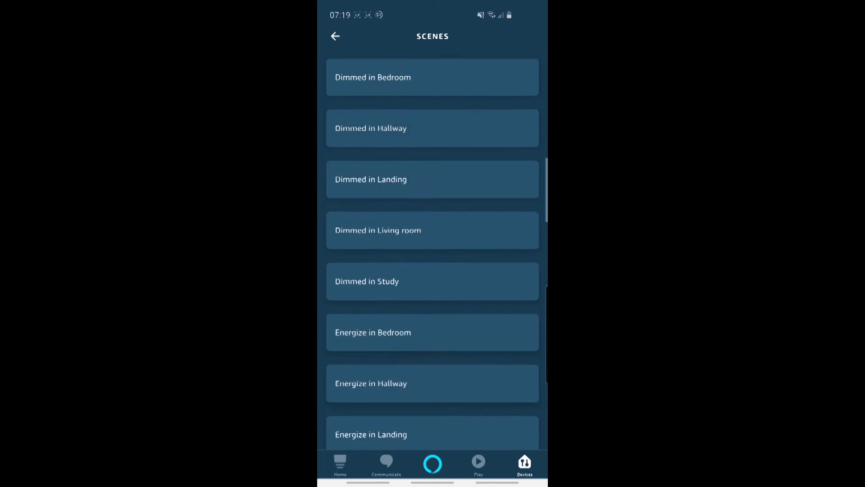
pyautogui.scroll(-4, 433, 270)
pyautogui.scroll(-4, 433, 271)
pyautogui.scroll(-3, 432, 271)
pyautogui.scroll(-3, 433, 270)
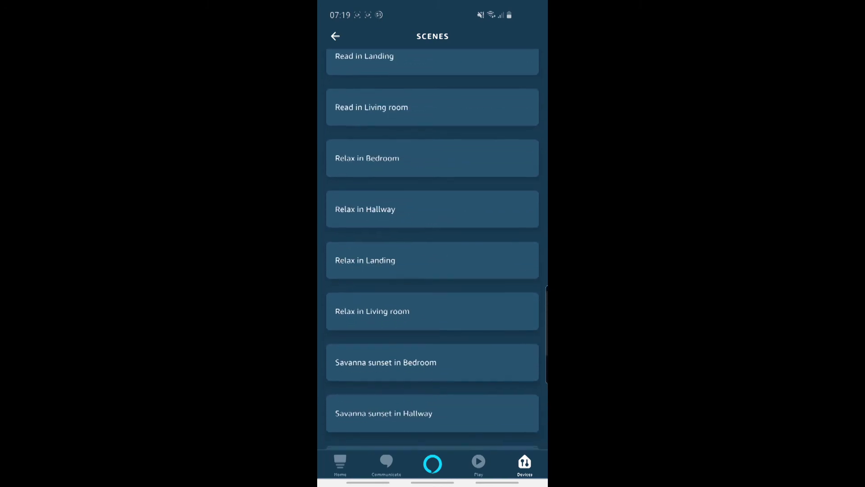
pyautogui.scroll(-1, 433, 271)
pyautogui.scroll(8, 432, 270)
pyautogui.scroll(5, 432, 271)
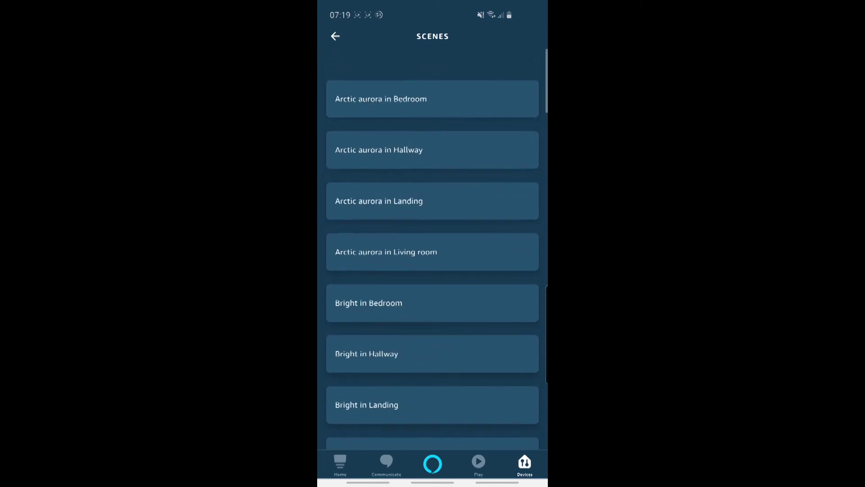
# - Go to Alexa's Routines page and start a new routine with a name
pyautogui.click(335, 36)
pyautogui.click(333, 35)
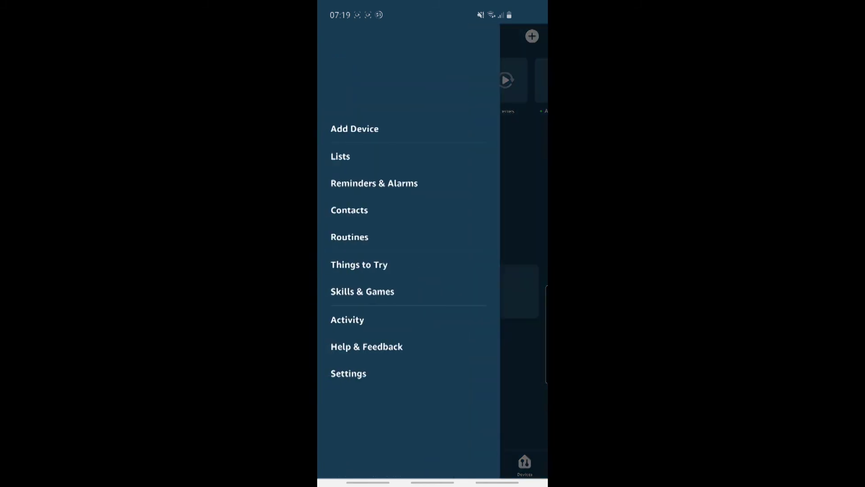
pyautogui.click(349, 237)
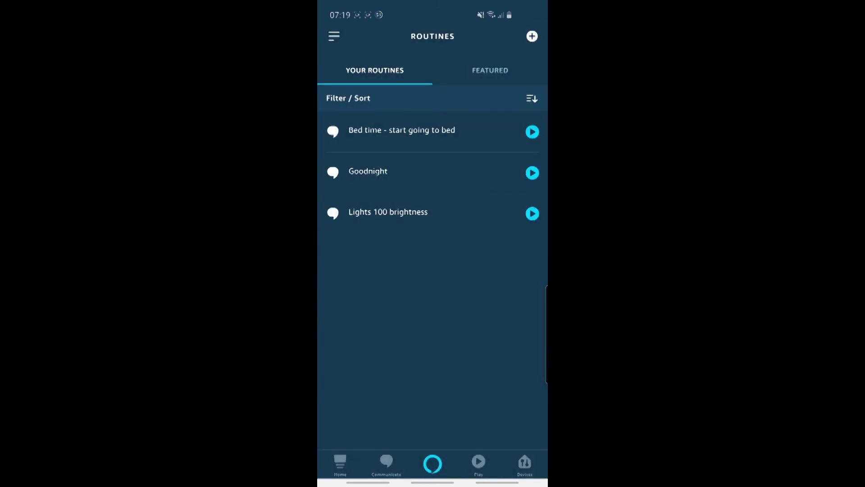
pyautogui.click(532, 36)
pyautogui.click(532, 76)
pyautogui.write('g')
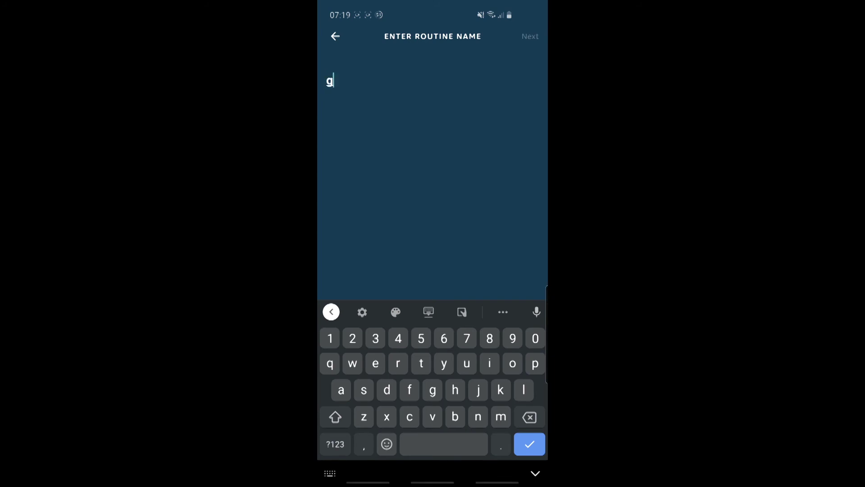
pyautogui.write('gg')
pyautogui.click(530, 36)
# - Set a spoken phrase as the new routine's trigger
pyautogui.click(532, 125)
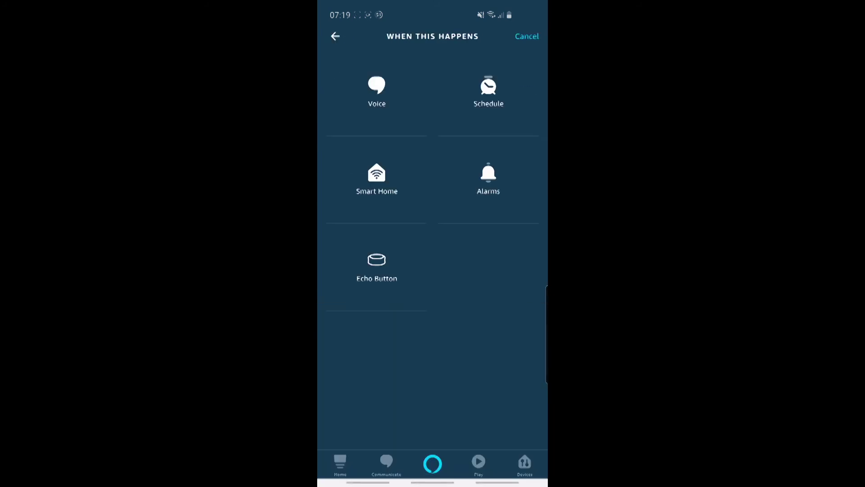
pyautogui.click(376, 92)
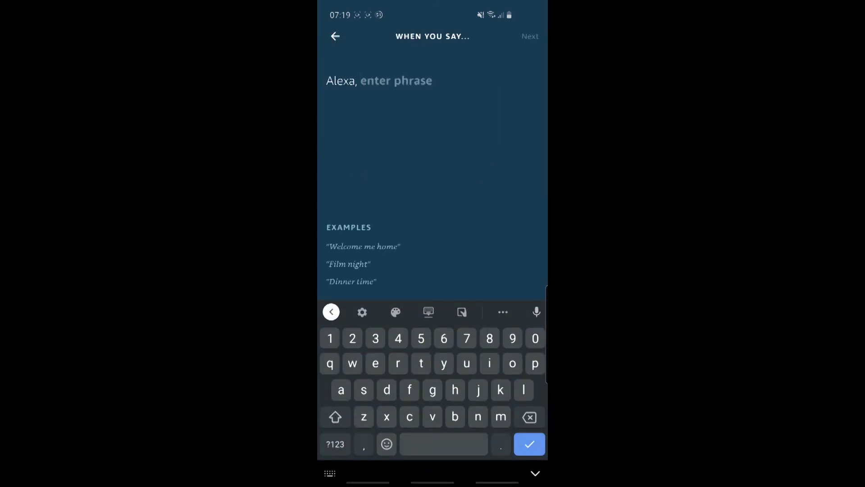
pyautogui.moveTo(455, 417); pyautogui.dragTo(340, 390)
pyautogui.write('blah blah')
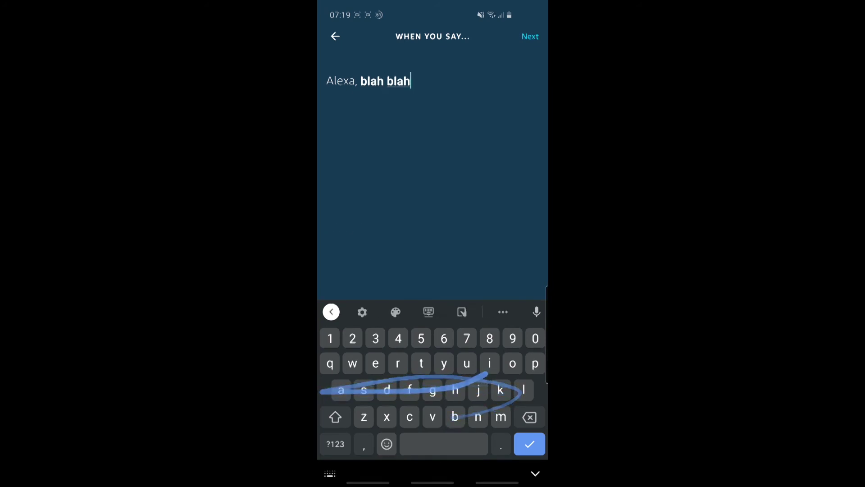
pyautogui.click(530, 36)
# - Add a smart home scene action, browse the Select Scene list, then switch to Hue
pyautogui.click(532, 186)
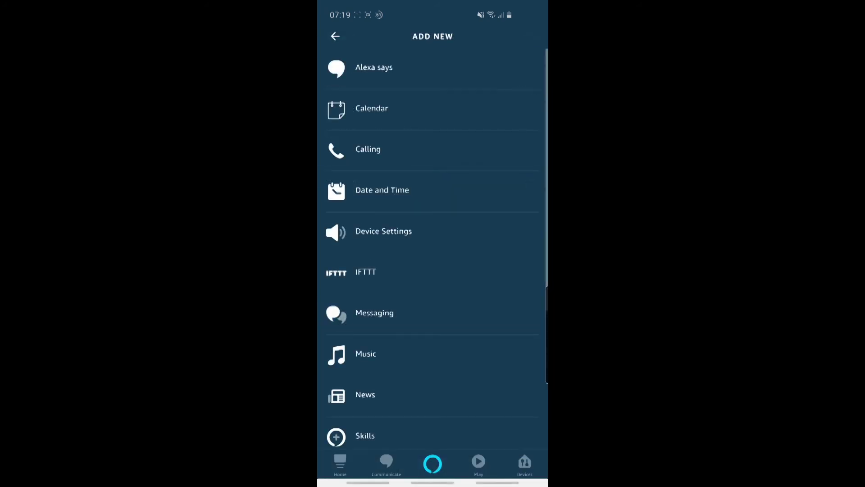
pyautogui.scroll(-5, 432, 270)
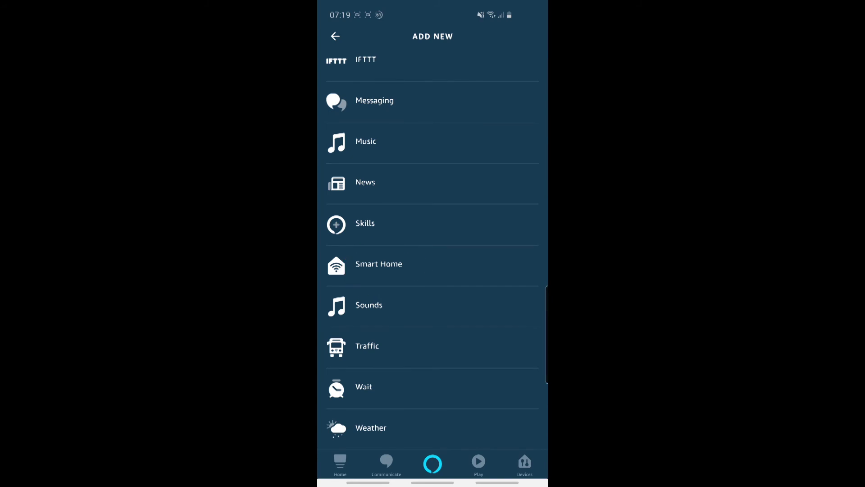
pyautogui.click(378, 263)
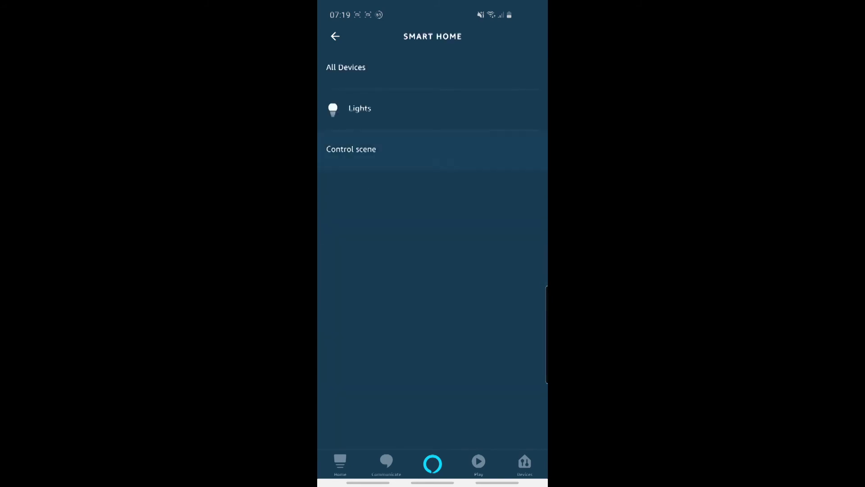
pyautogui.click(433, 149)
pyautogui.scroll(-10, 432, 243)
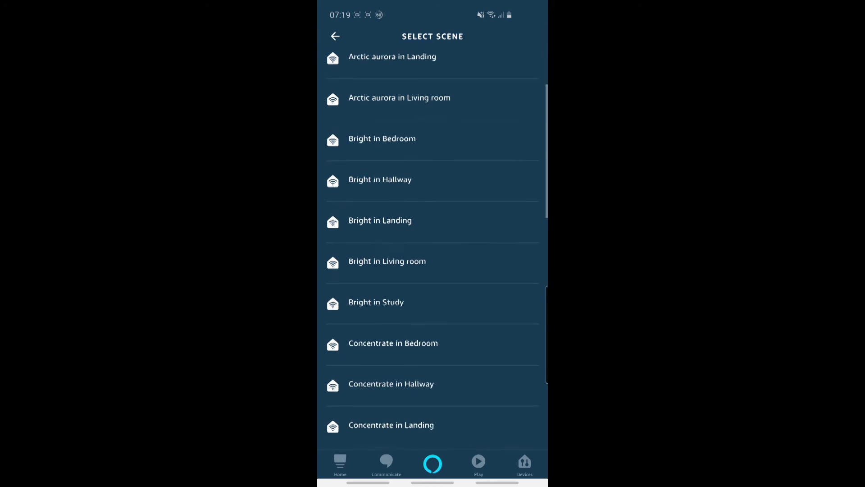
pyautogui.scroll(-10, 433, 244)
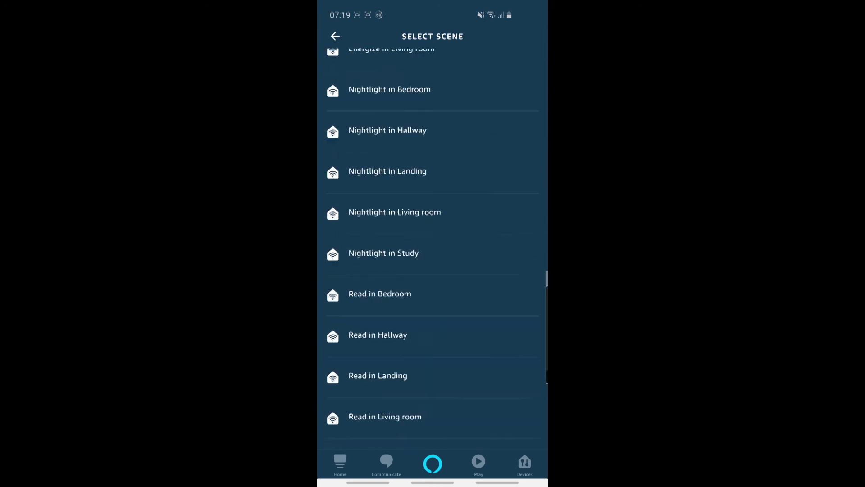
pyautogui.scroll(-1, 432, 243)
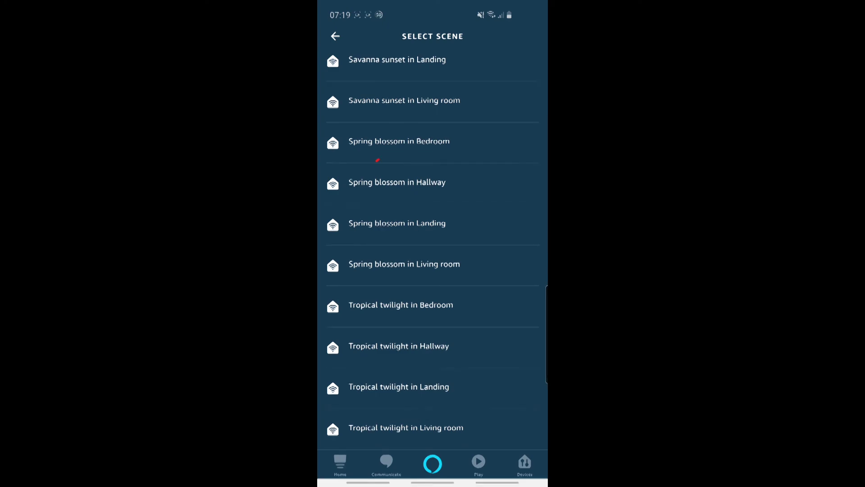
pyautogui.scroll(10, 433, 244)
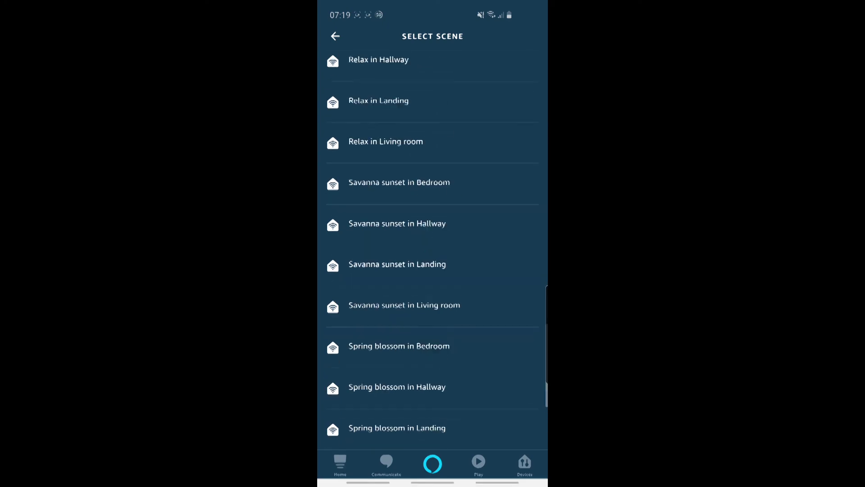
pyautogui.scroll(10, 432, 244)
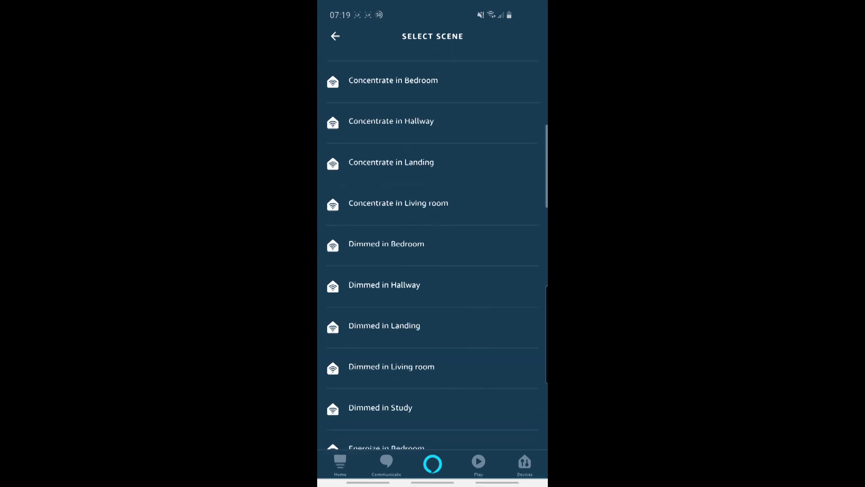
pyautogui.scroll(-2, 433, 243)
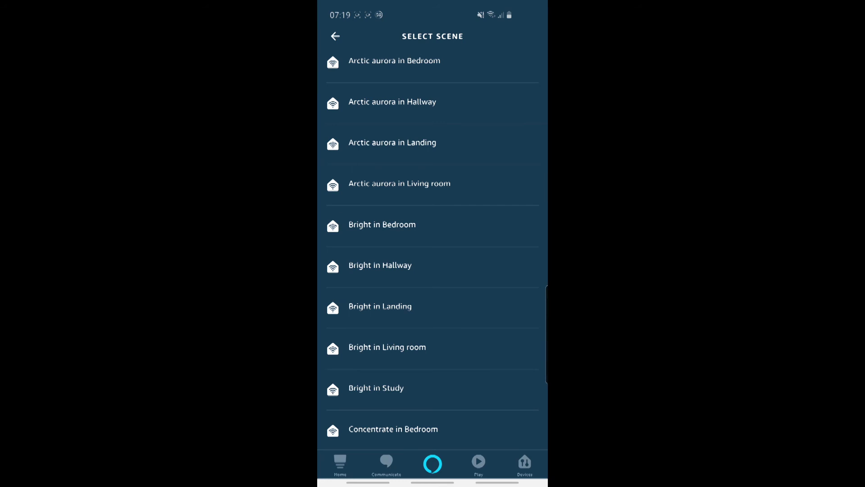
pyautogui.scroll(-10, 432, 243)
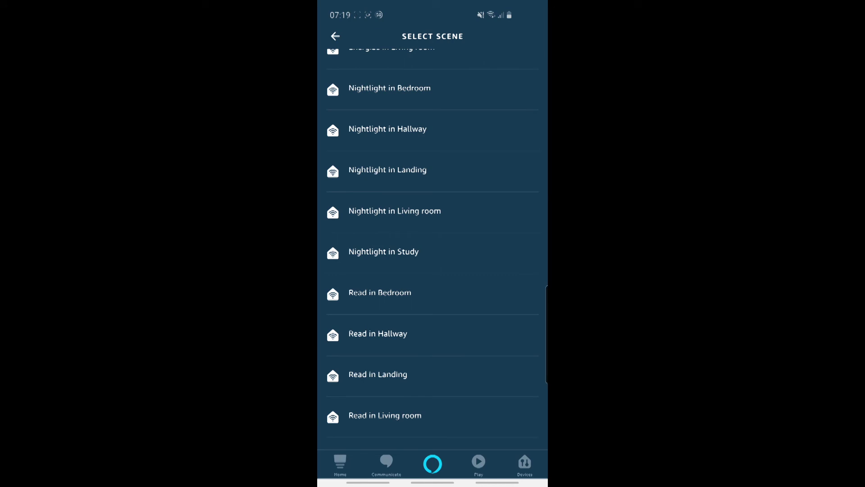
pyautogui.scroll(-10, 433, 243)
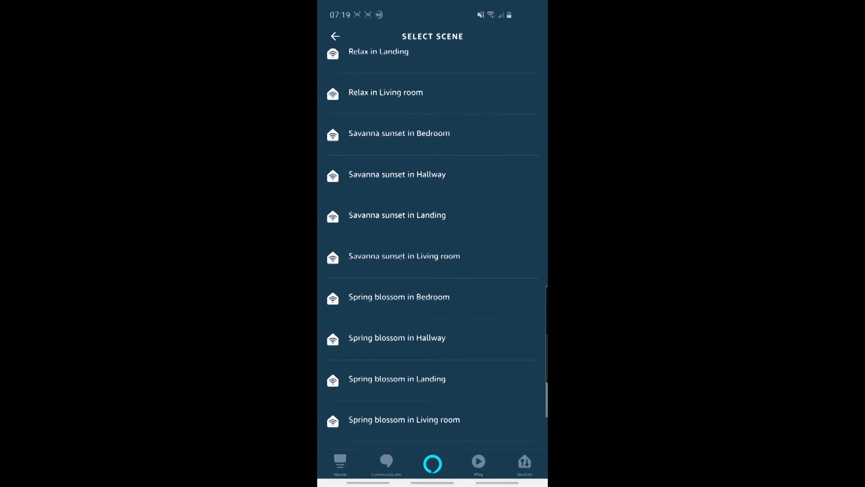
pyautogui.scroll(-3, 433, 243)
pyautogui.scroll(10, 432, 244)
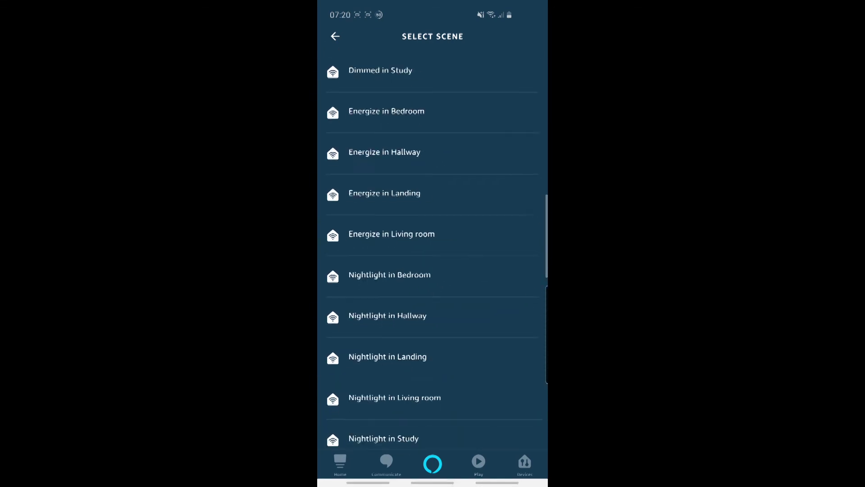
pyautogui.scroll(8, 432, 244)
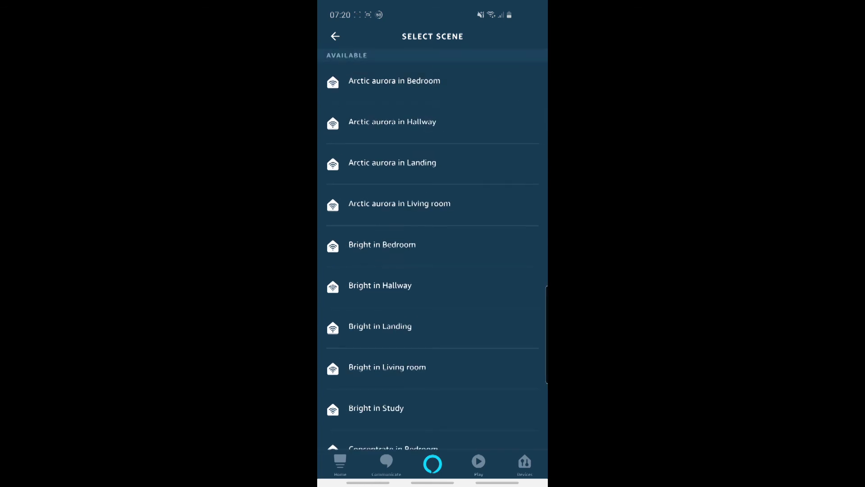
pyautogui.hotkey('alt', 'Tab')
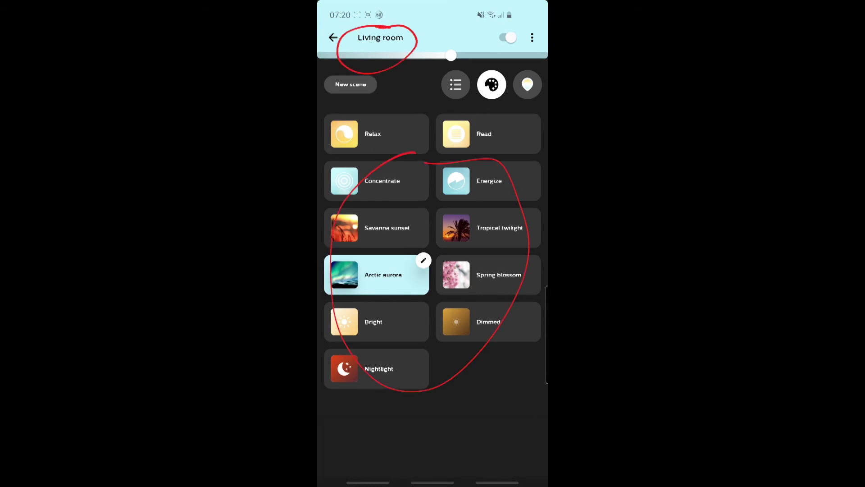
# - View the Hue Study room's Bright, Dimmed and Nightlight scenes, then bring up recent apps
pyautogui.click(333, 38)
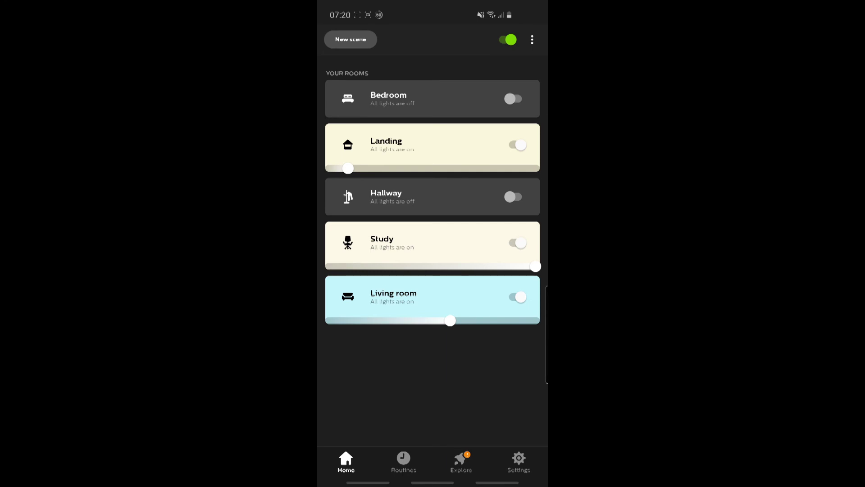
pyautogui.click(381, 242)
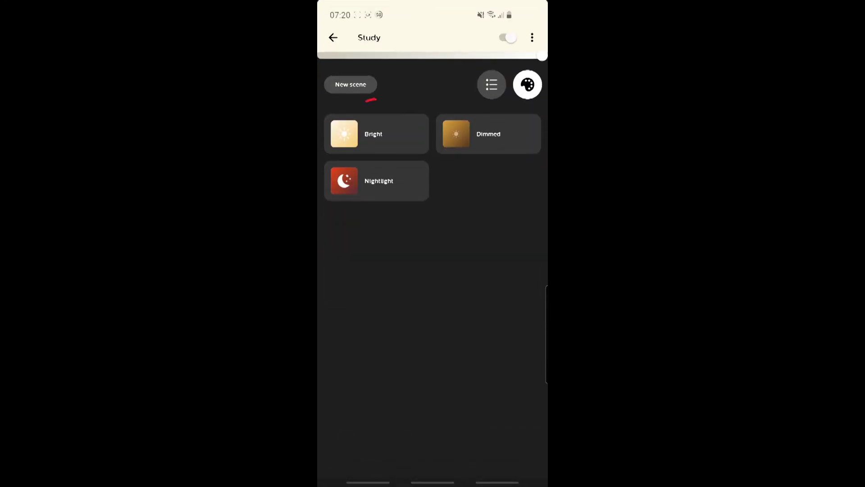
pyautogui.click(333, 37)
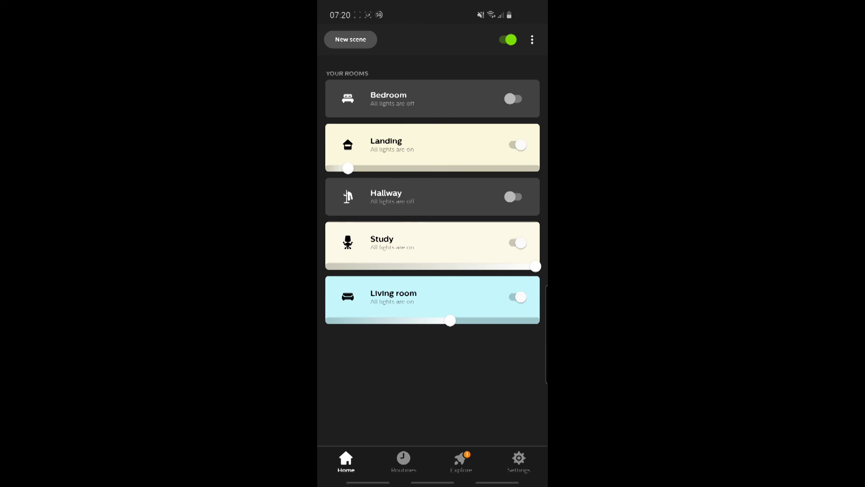
pyautogui.hotkey('alt', 'Tab')
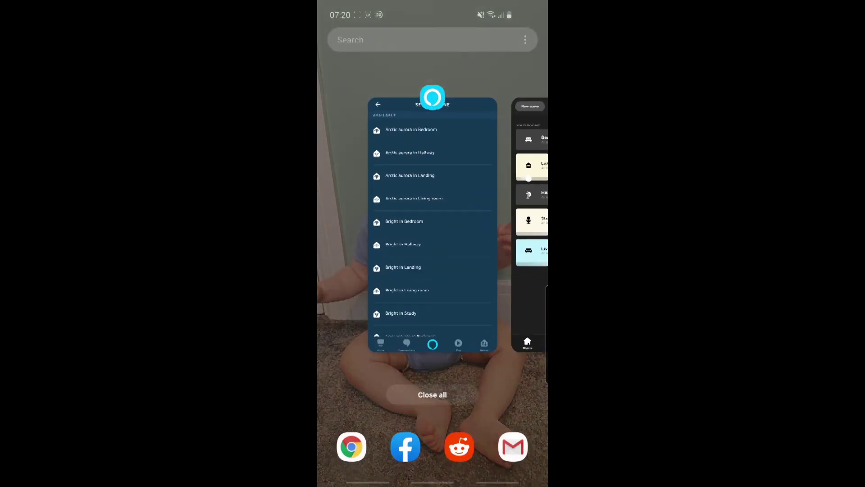
# - Return to Alexa's Select Scene list, then view the Devices > Scenes list
pyautogui.click(432, 223)
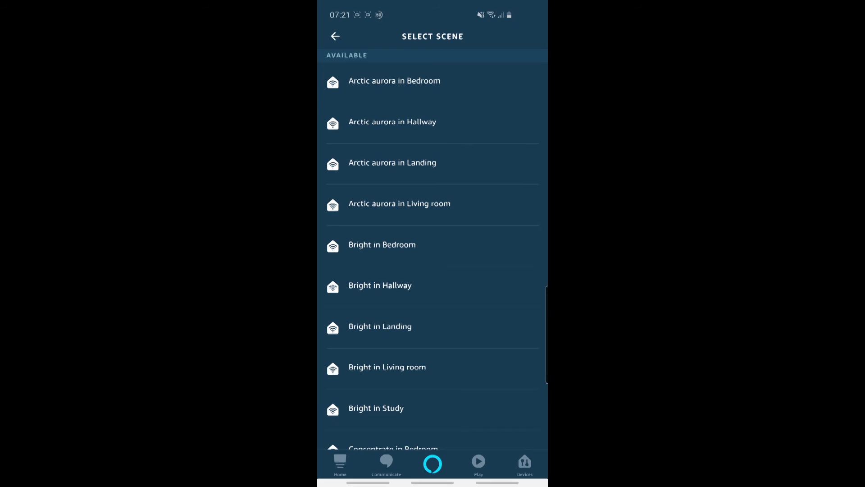
pyautogui.scroll(-5, 432, 270)
pyautogui.scroll(-5, 433, 271)
pyautogui.scroll(-5, 433, 270)
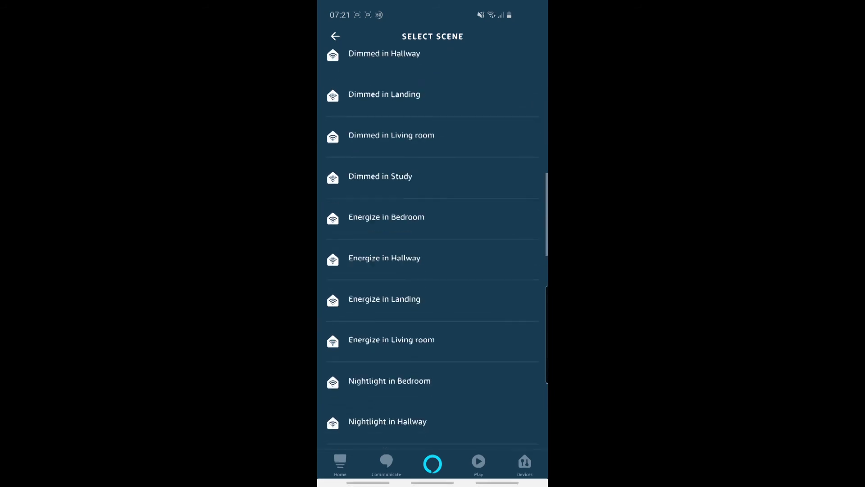
pyautogui.scroll(-3, 433, 271)
pyautogui.scroll(-5, 433, 271)
pyautogui.scroll(-5, 432, 270)
pyautogui.scroll(8, 432, 271)
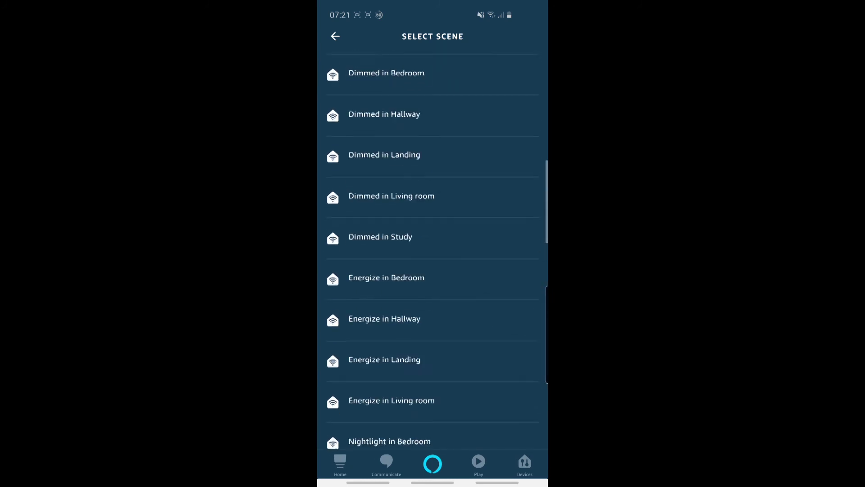
pyautogui.scroll(8, 432, 271)
pyautogui.click(335, 36)
pyautogui.click(524, 462)
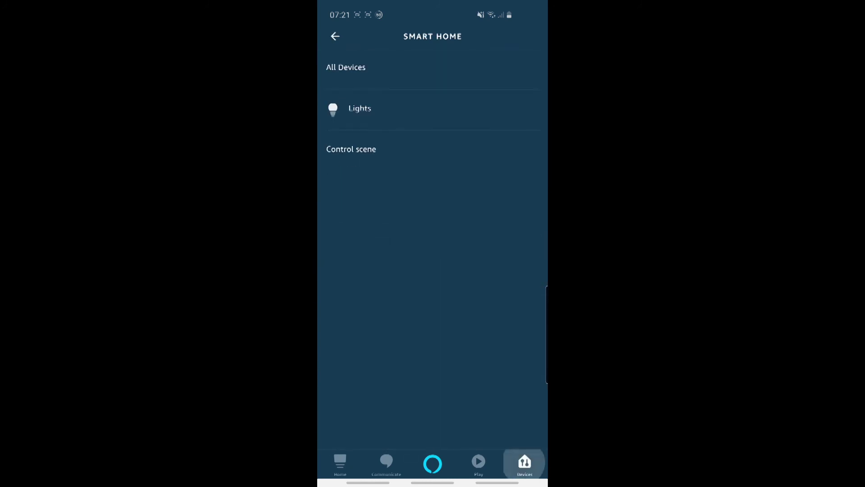
pyautogui.click(505, 80)
pyautogui.scroll(-2, 432, 271)
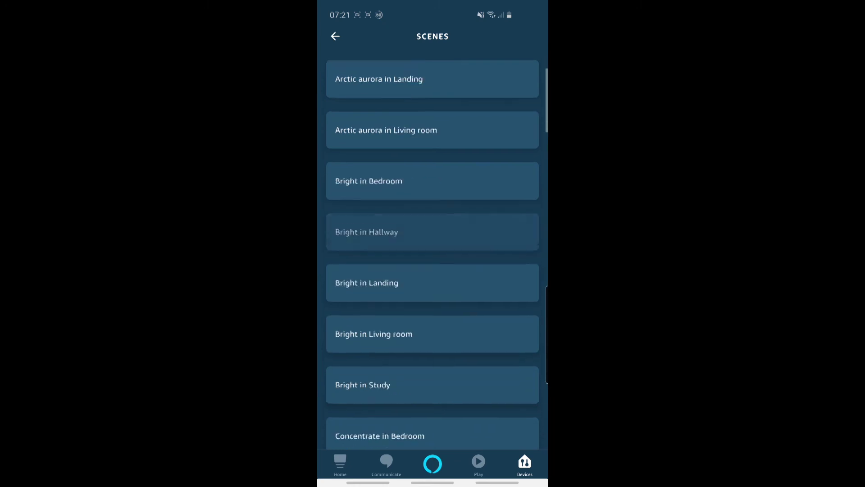
pyautogui.scroll(-1, 432, 270)
# - Go to the Routines page listing Bed time, Goodnight and Lights 100 brightness
pyautogui.click(335, 36)
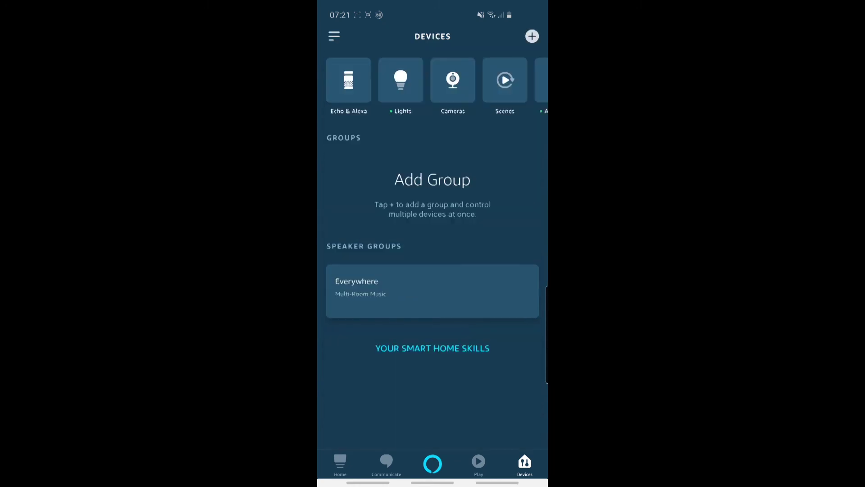
pyautogui.click(335, 36)
pyautogui.click(350, 232)
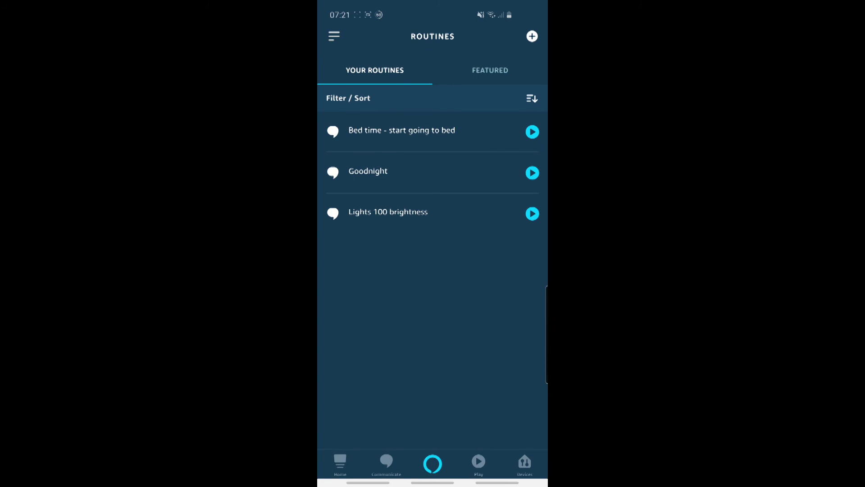
# - Start a new named routine, add a smart home action and try Control scene
pyautogui.click(532, 36)
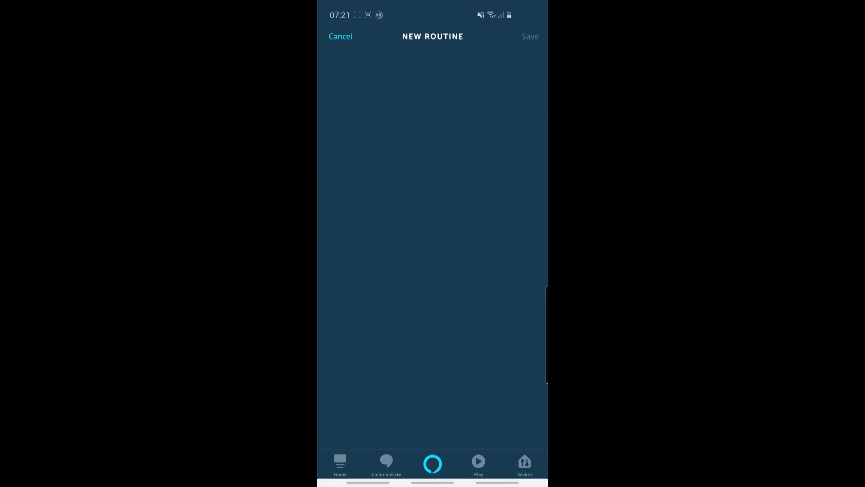
pyautogui.click(432, 79)
pyautogui.write('gg')
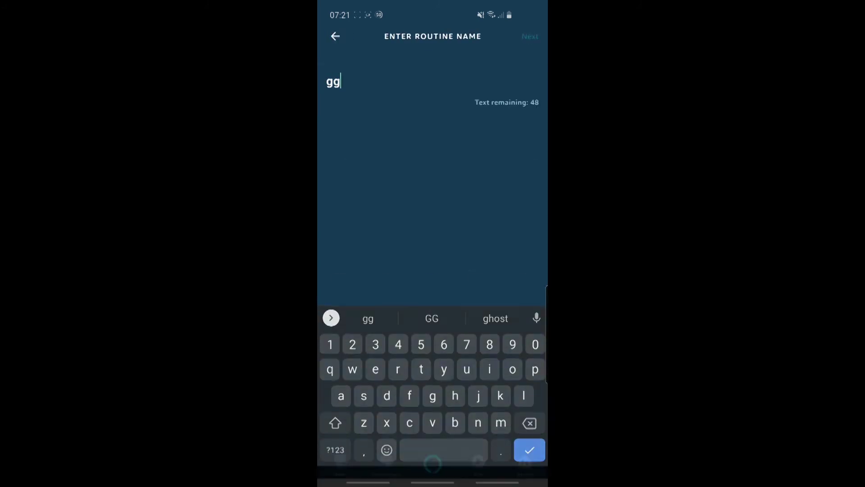
pyautogui.click(530, 35)
pyautogui.click(532, 166)
pyautogui.scroll(-3, 433, 243)
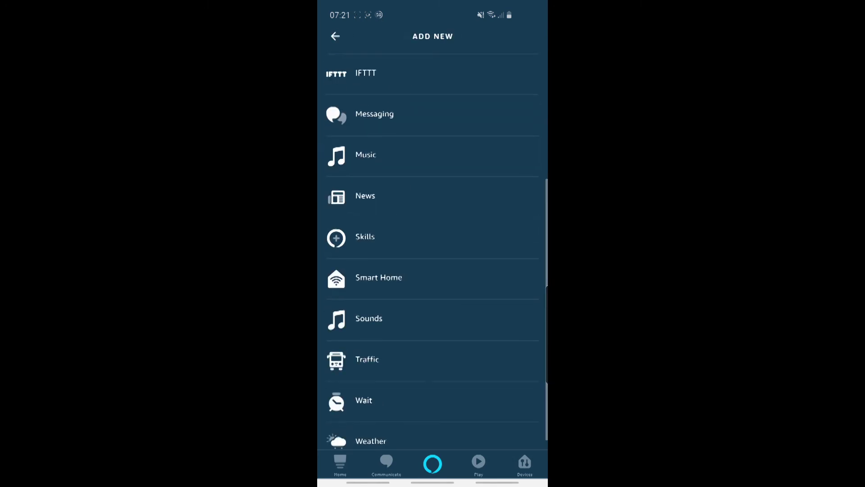
pyautogui.click(379, 276)
pyautogui.click(351, 149)
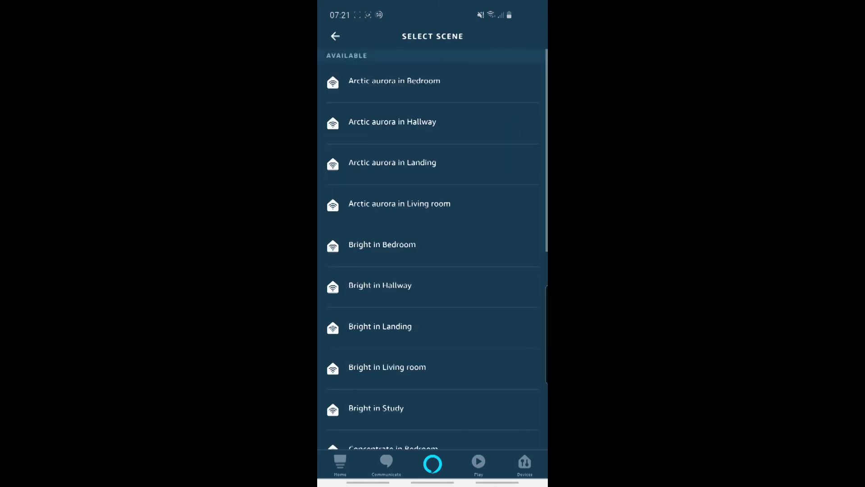
pyautogui.click(335, 36)
# - Try a Living room colour temperature action, view the white shades, then discard it
pyautogui.click(432, 108)
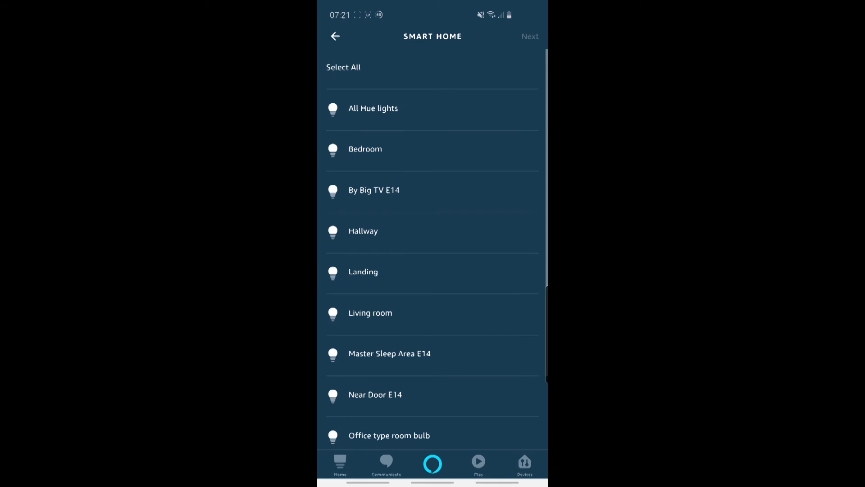
pyautogui.click(432, 312)
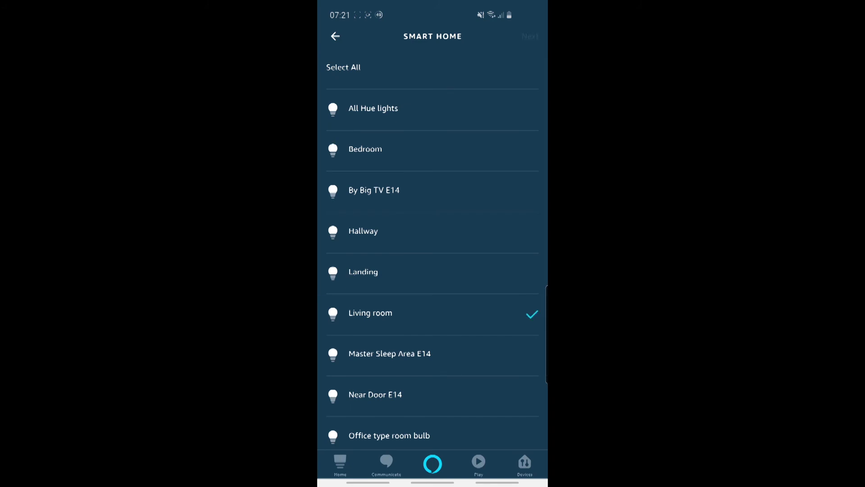
pyautogui.click(529, 36)
pyautogui.click(334, 150)
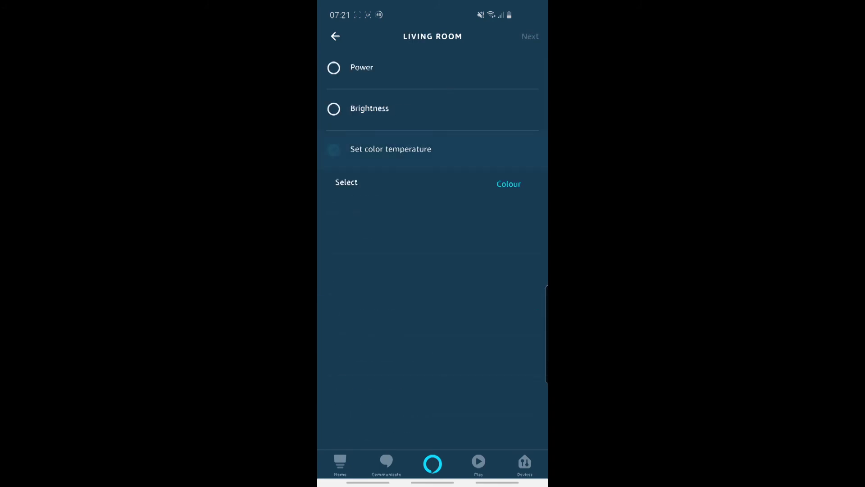
pyautogui.click(508, 183)
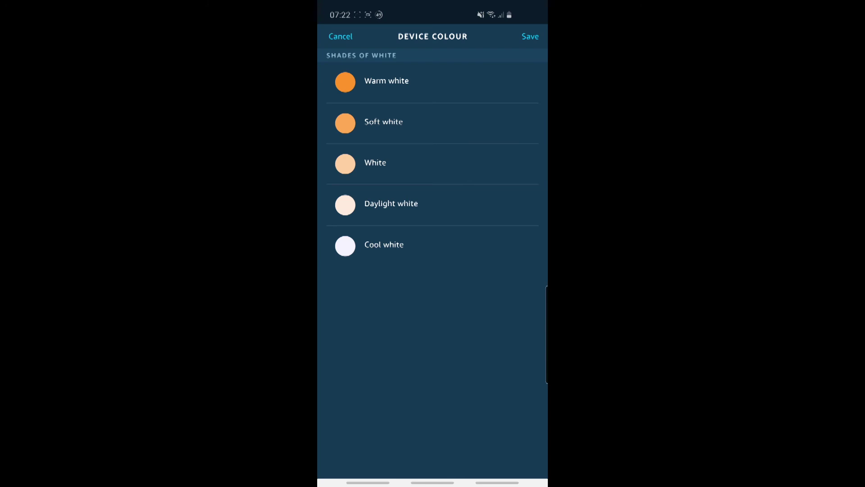
pyautogui.click(340, 36)
pyautogui.click(333, 149)
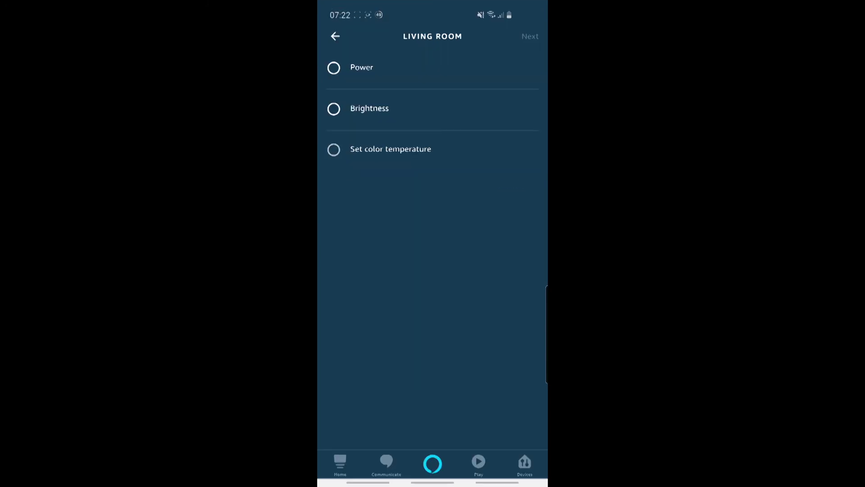
pyautogui.click(335, 35)
# - Reopen Control scene to browse the routine's room-by-room Select Scene list
pyautogui.click(335, 36)
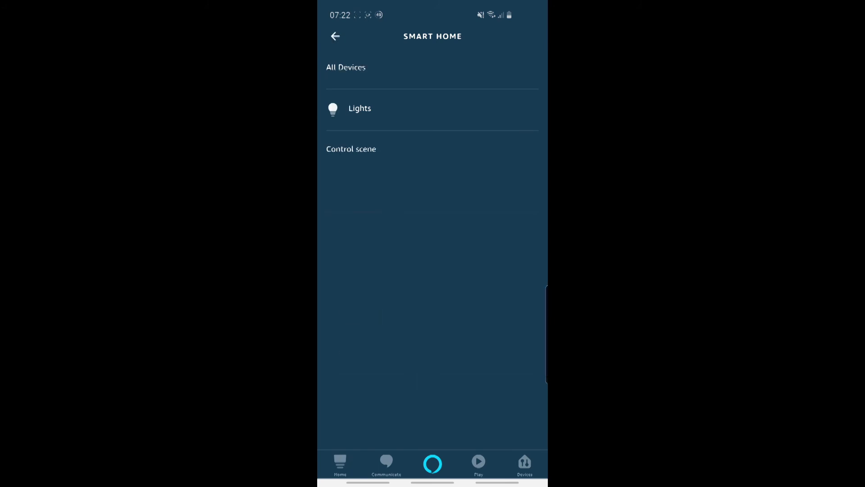
pyautogui.click(352, 147)
pyautogui.scroll(-5, 433, 271)
pyautogui.scroll(-5, 433, 271)
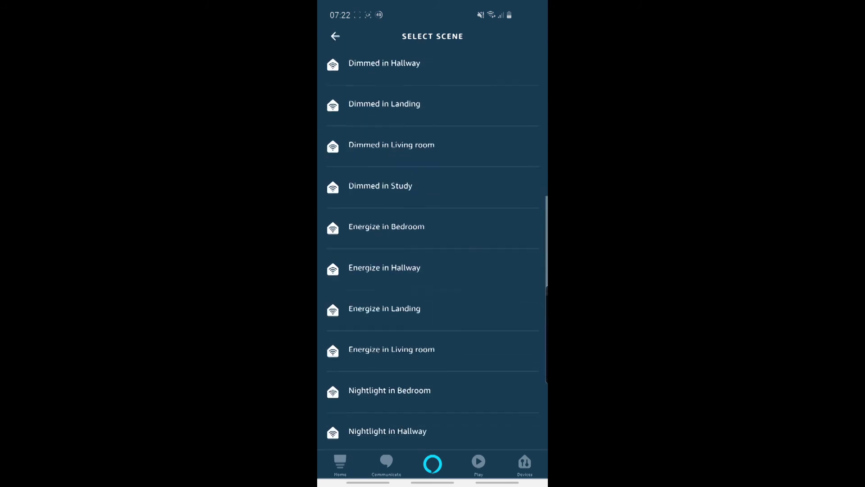
pyautogui.scroll(-5, 433, 271)
pyautogui.scroll(-3, 433, 271)
pyautogui.scroll(-5, 433, 271)
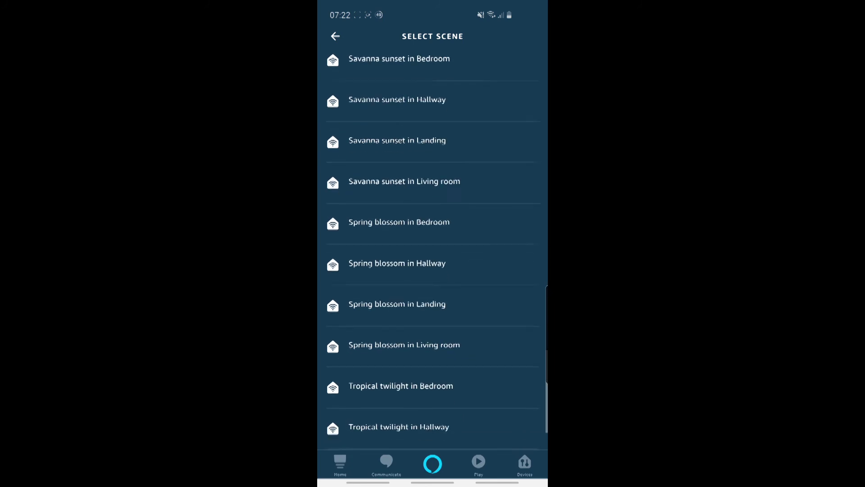
pyautogui.scroll(-2, 433, 270)
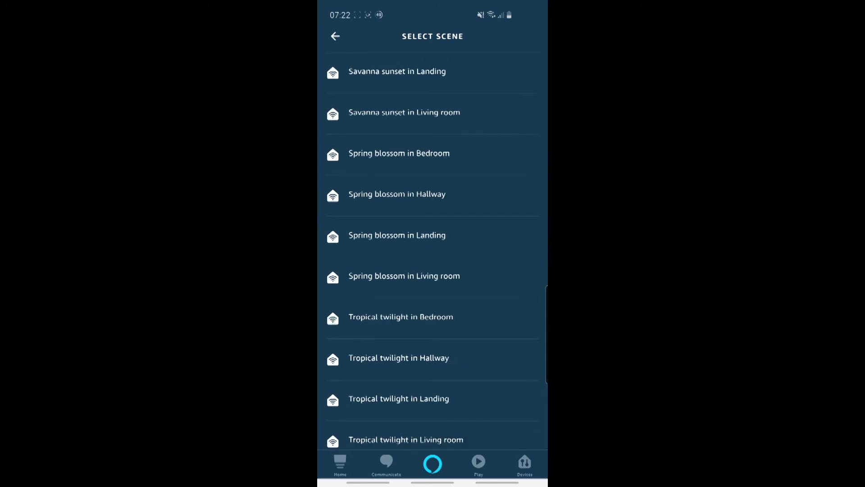
pyautogui.scroll(8, 432, 270)
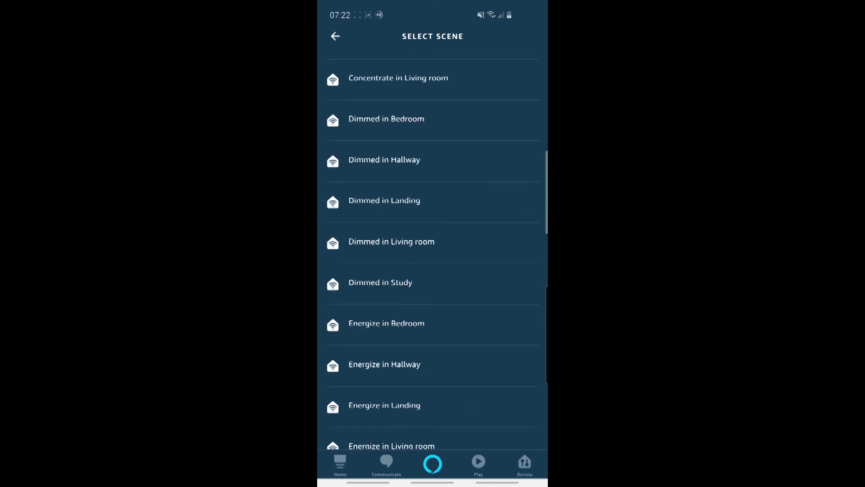